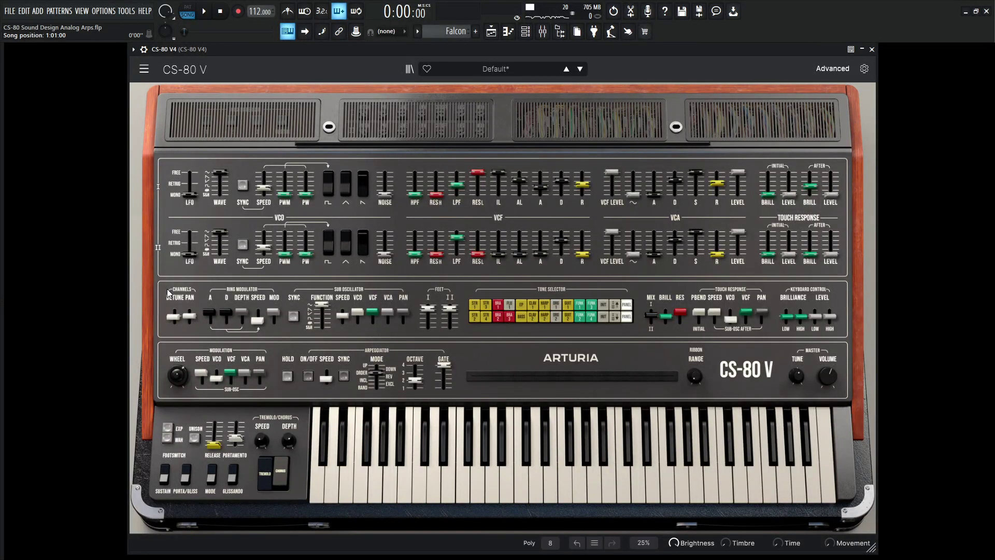
Step: Play back the existing arp pattern for reference, stop it, and create a new default preset in CS-80 V
key(space)
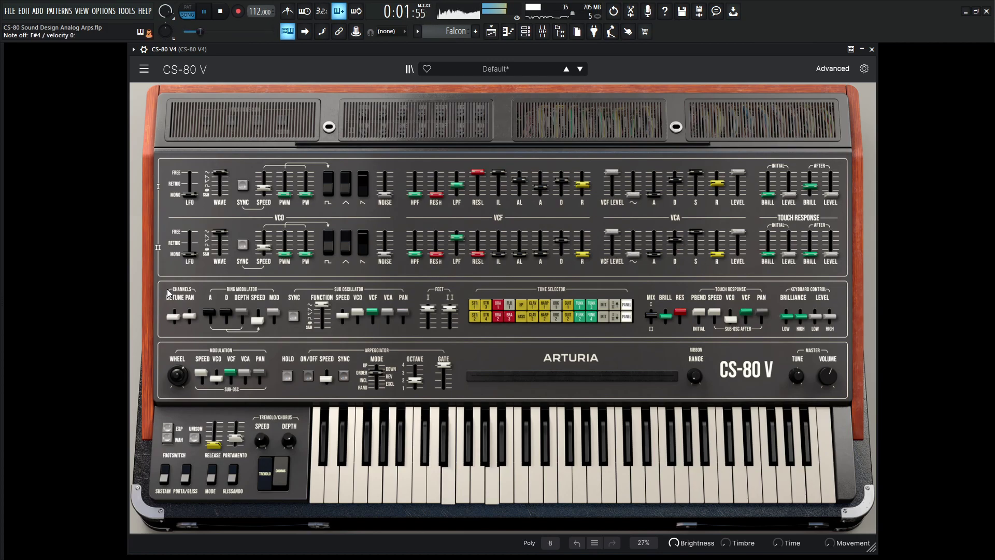
key(space)
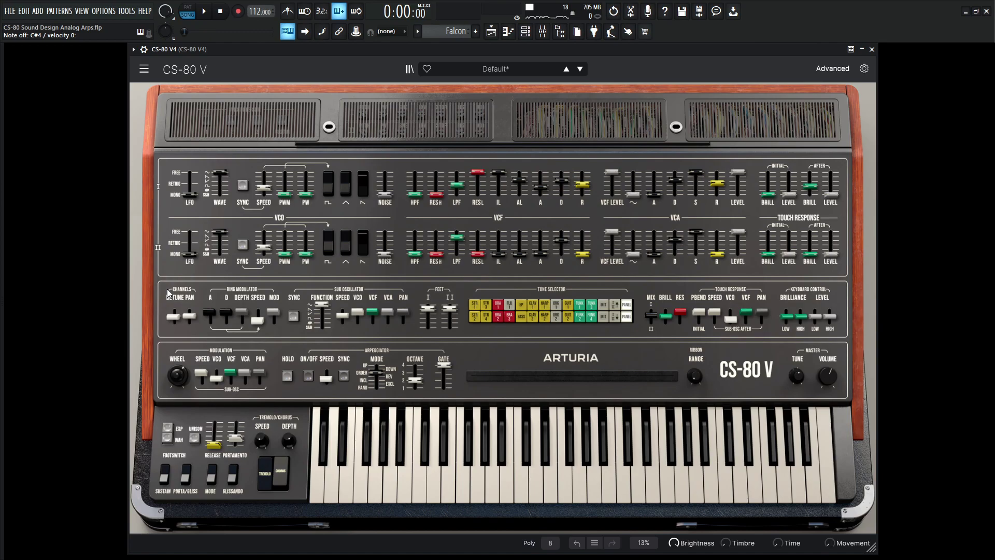
click(144, 69)
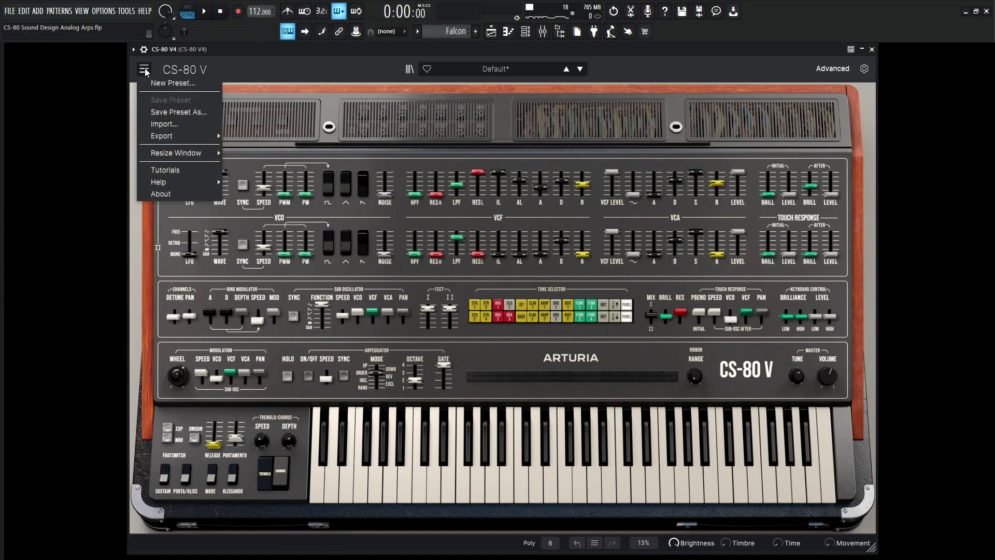
click(153, 81)
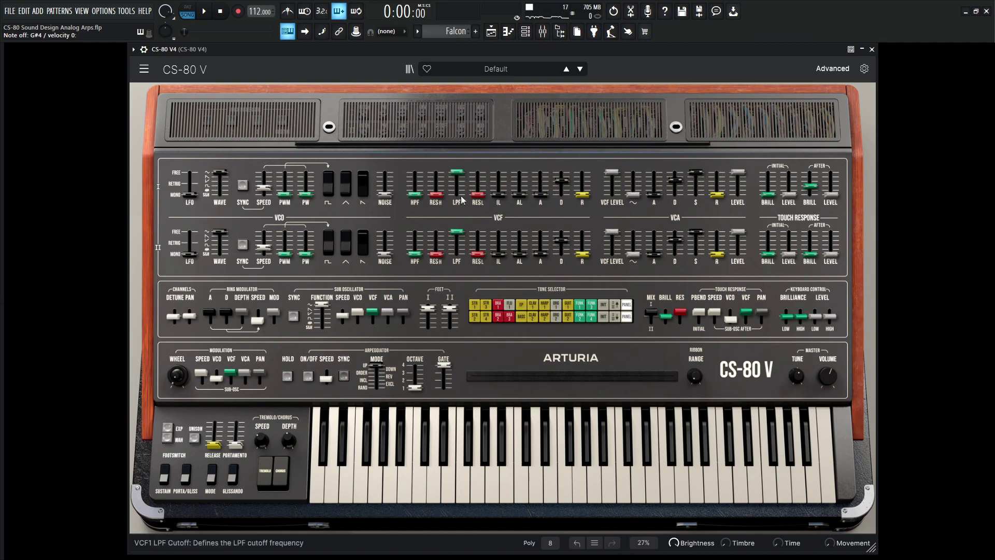
Step: Lower channel I's low-pass cutoff to about the middle, maximize its resonance, and raise the filter envelope's initial level, attack level and attack time
drag(457, 171, 457, 183)
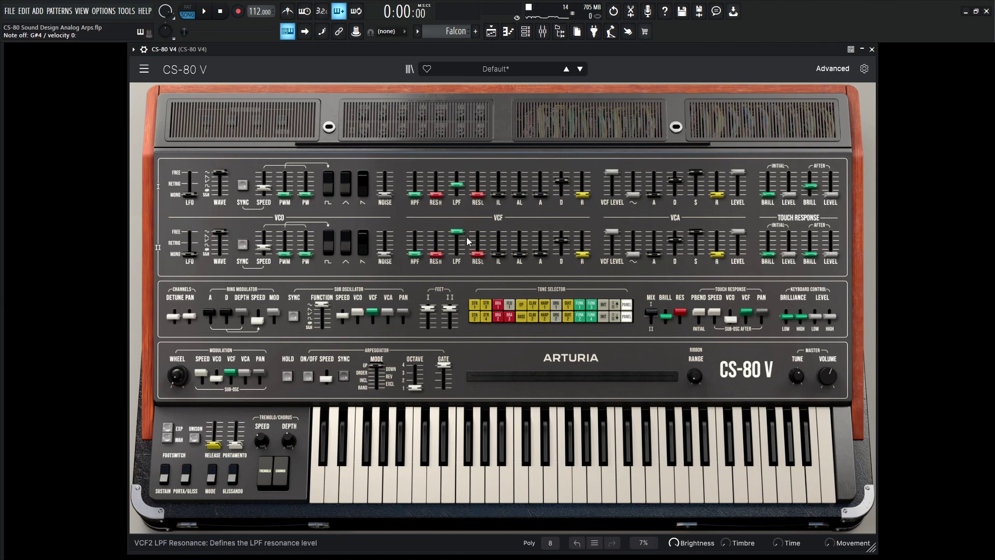
drag(478, 195, 498, 172)
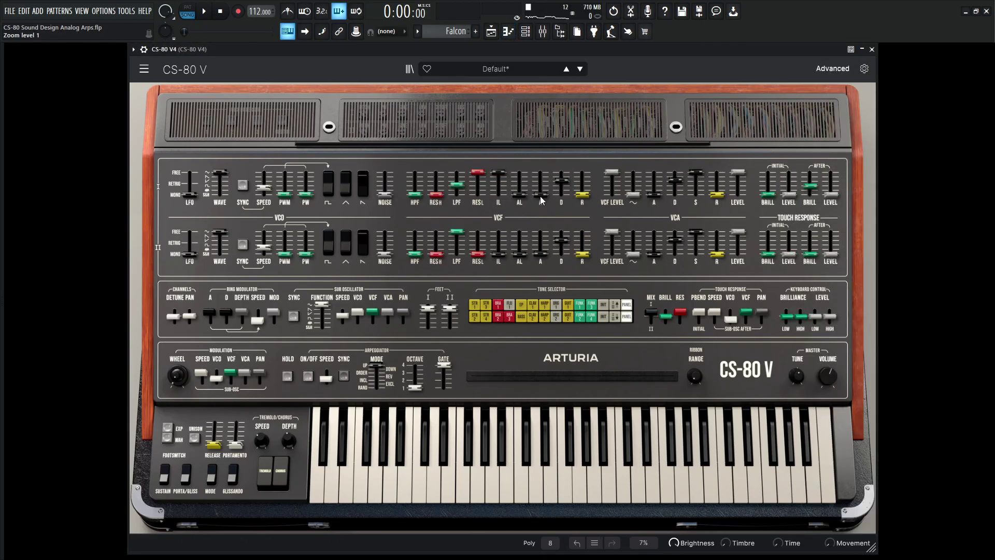
drag(540, 195, 540, 185)
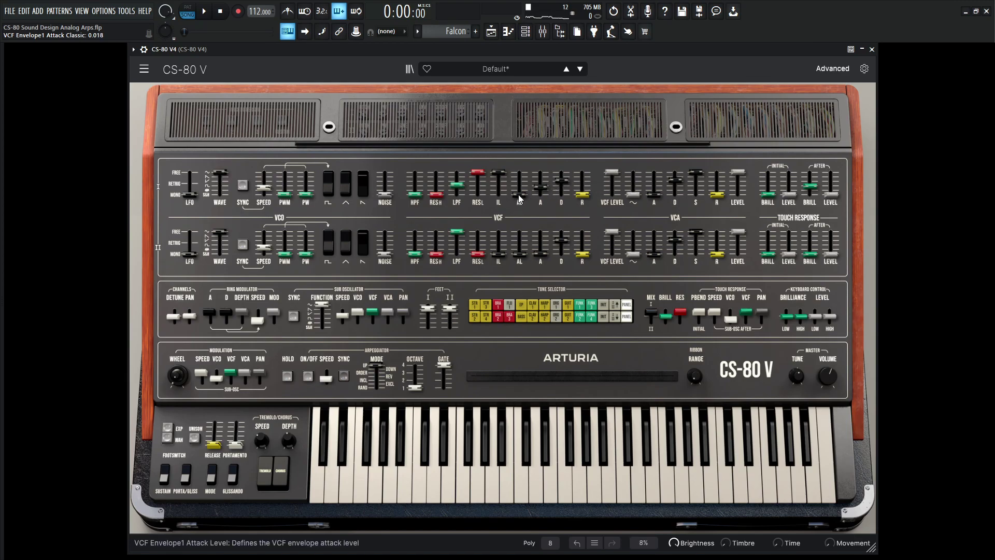
drag(519, 196, 519, 171)
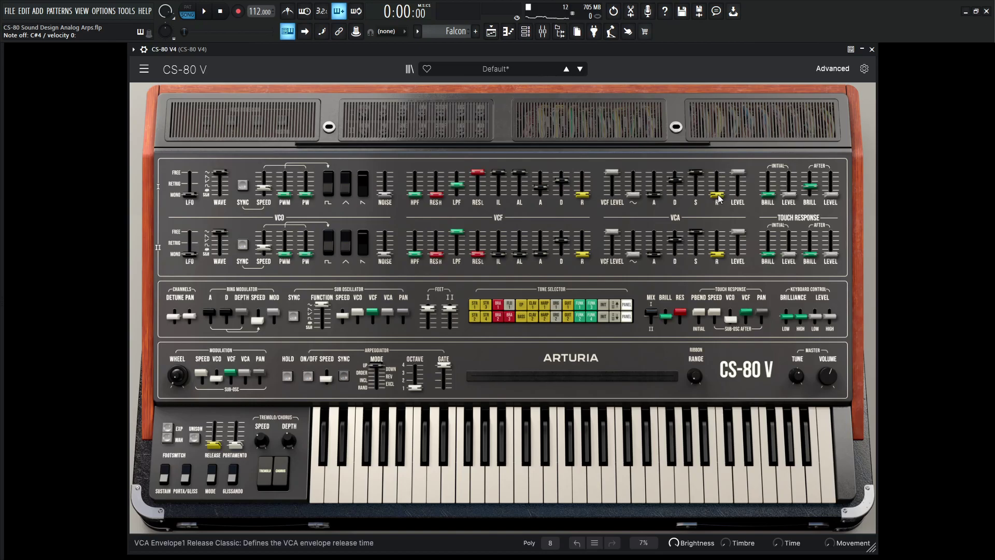
Step: Raise the release times of channel I's VCA and VCF envelopes to about the middle
drag(717, 195, 716, 183)
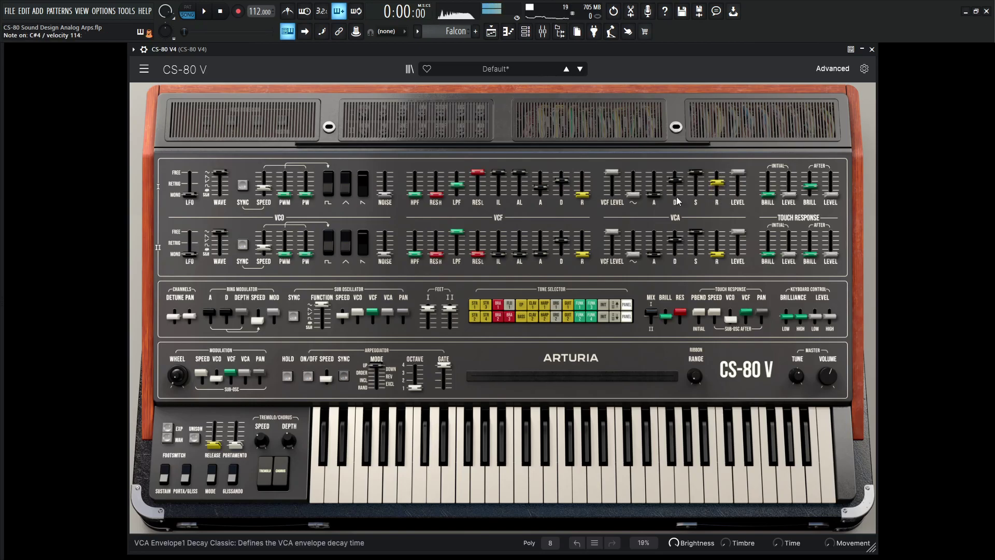
drag(583, 195, 583, 192)
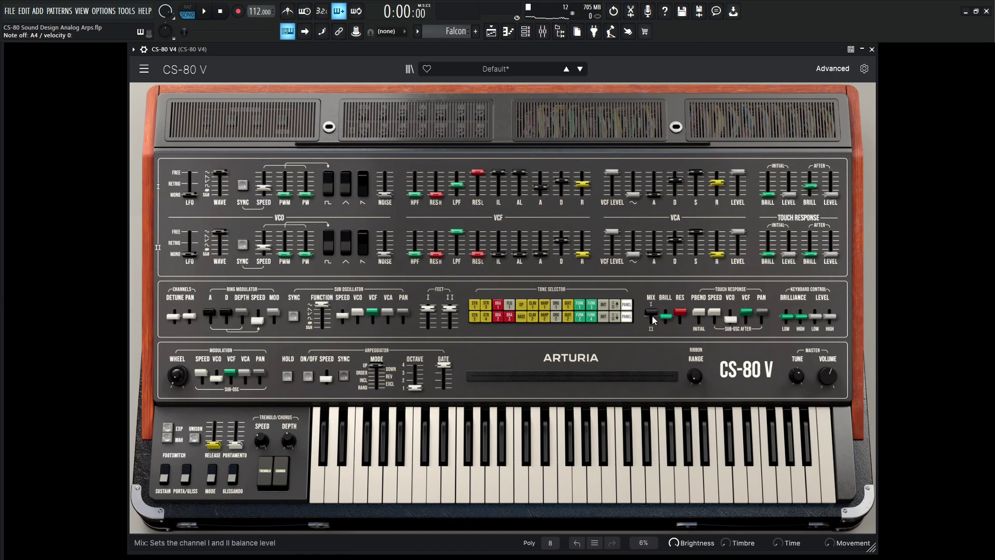
Step: Try the mix between channels I and II at -1.00 and 1.00, and return it to the middle
drag(651, 313, 651, 322)
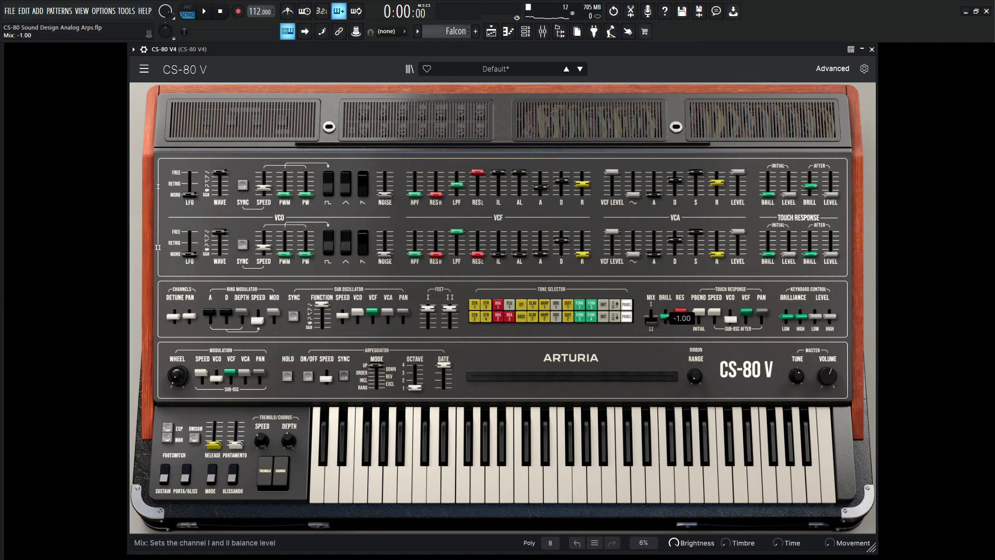
double_click(653, 305)
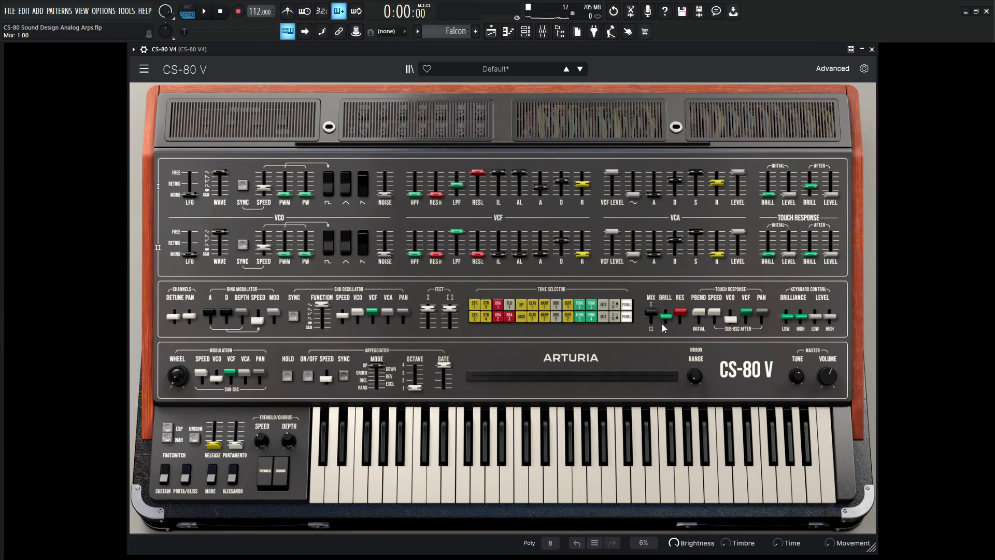
drag(651, 311, 651, 315)
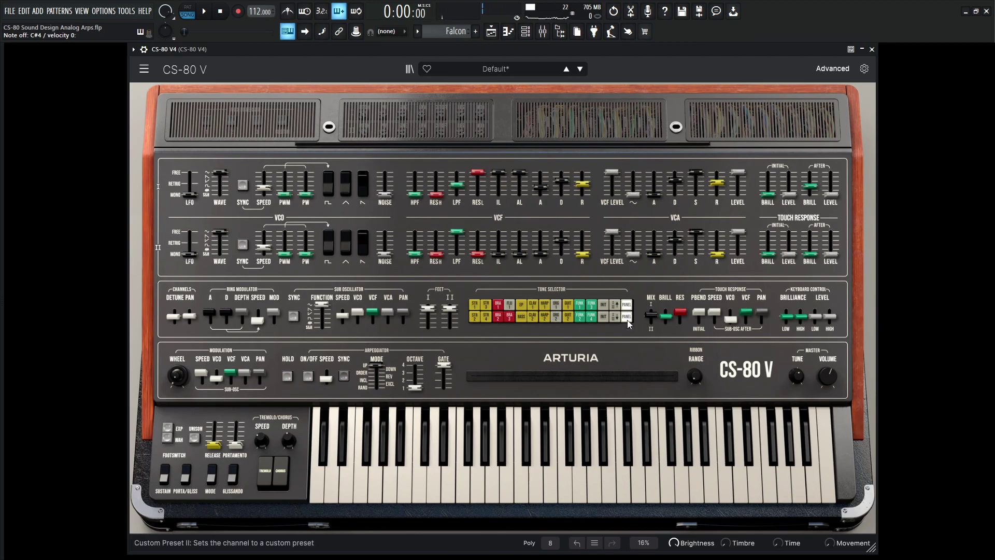
Step: Try out the channel detune and pan controls and return both to 0.00
double_click(173, 319)
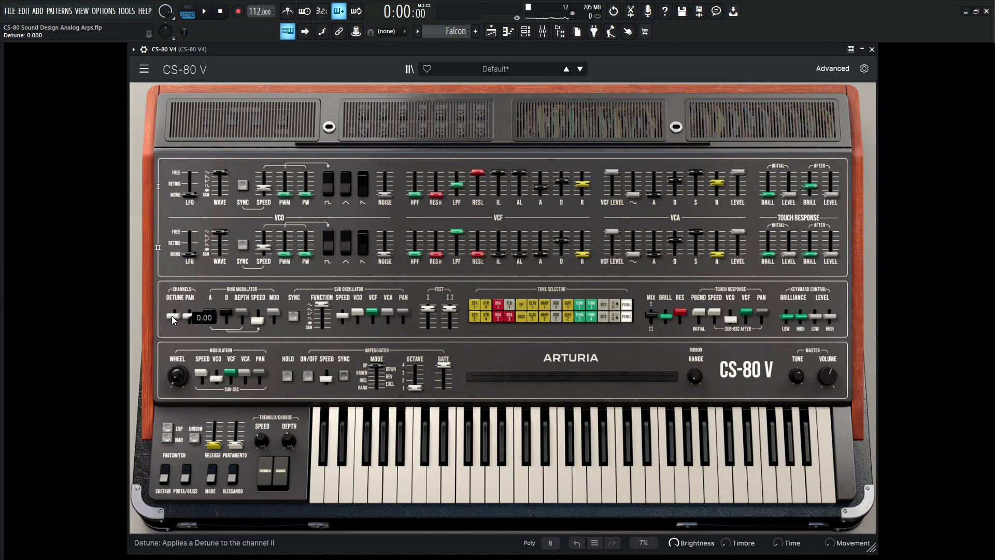
drag(172, 316, 172, 306)
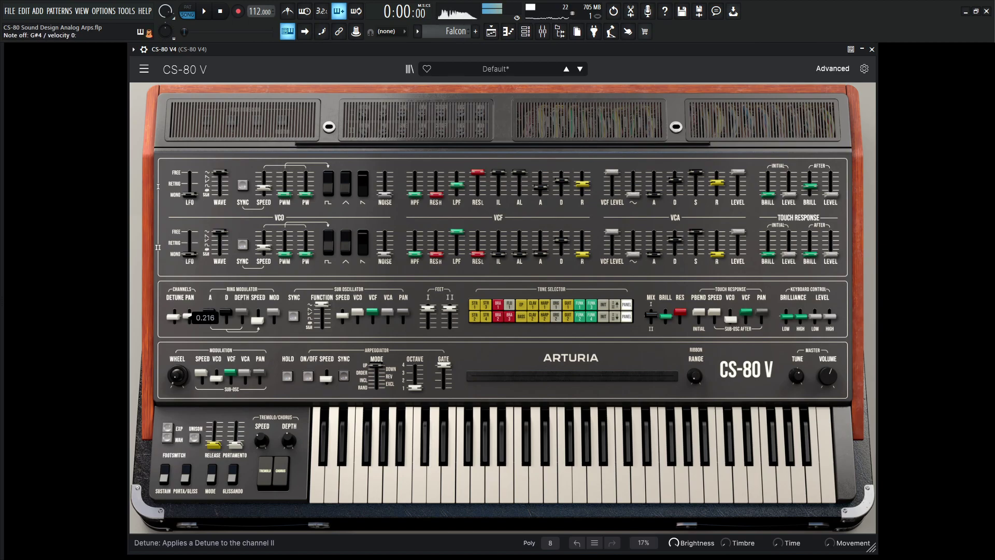
click(190, 317)
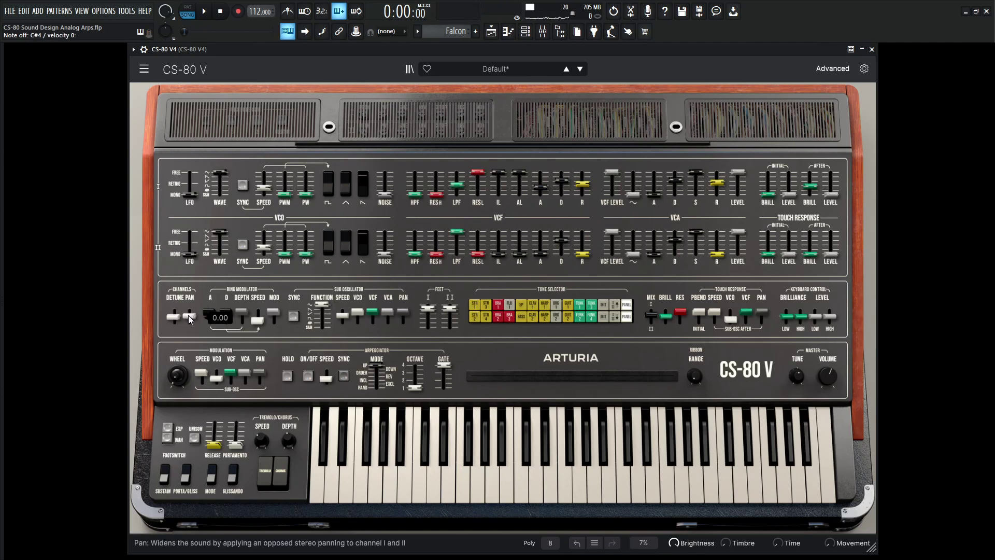
drag(190, 319, 190, 319)
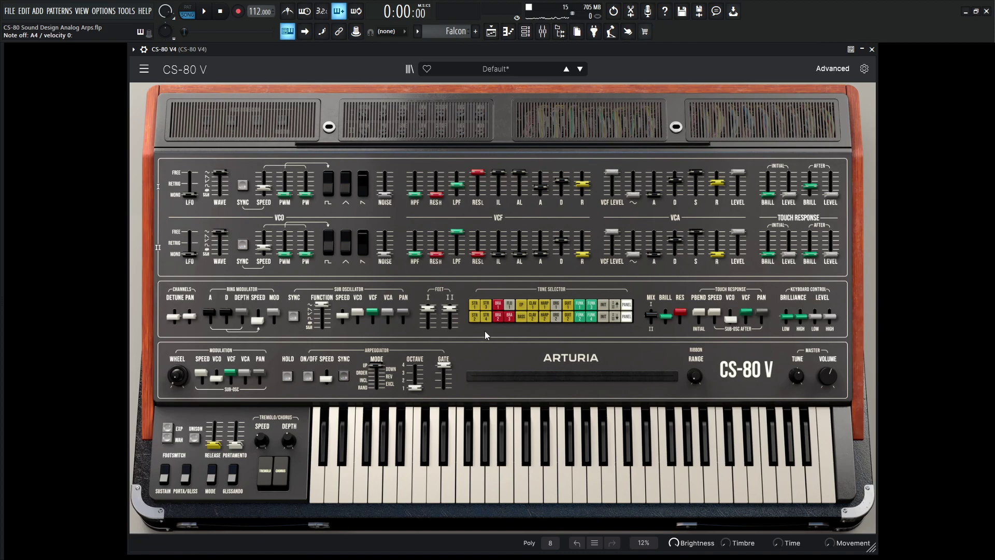
Step: Turn on the tremolo and set the chorus/tremolo speed to 0.000 and depth to 1.00
click(266, 481)
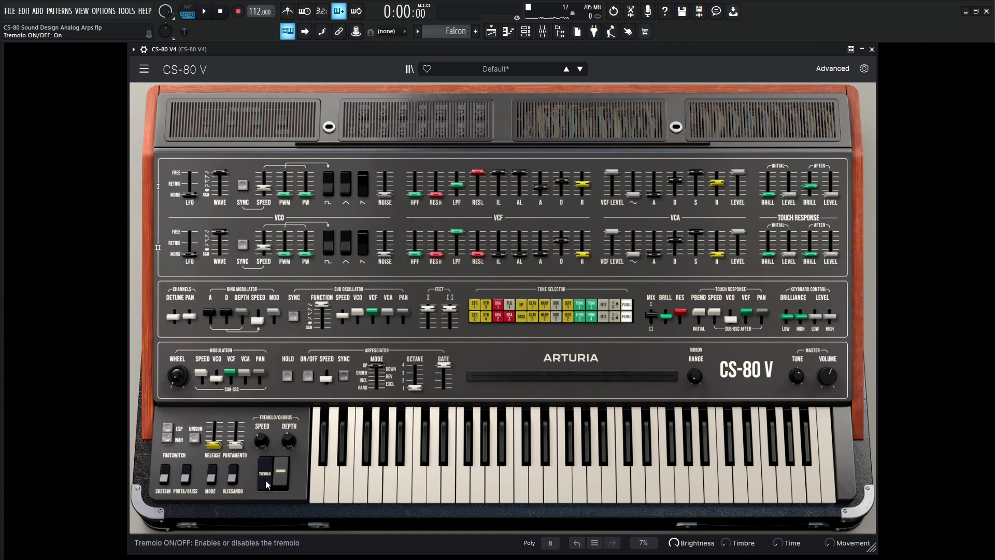
drag(289, 444, 288, 449)
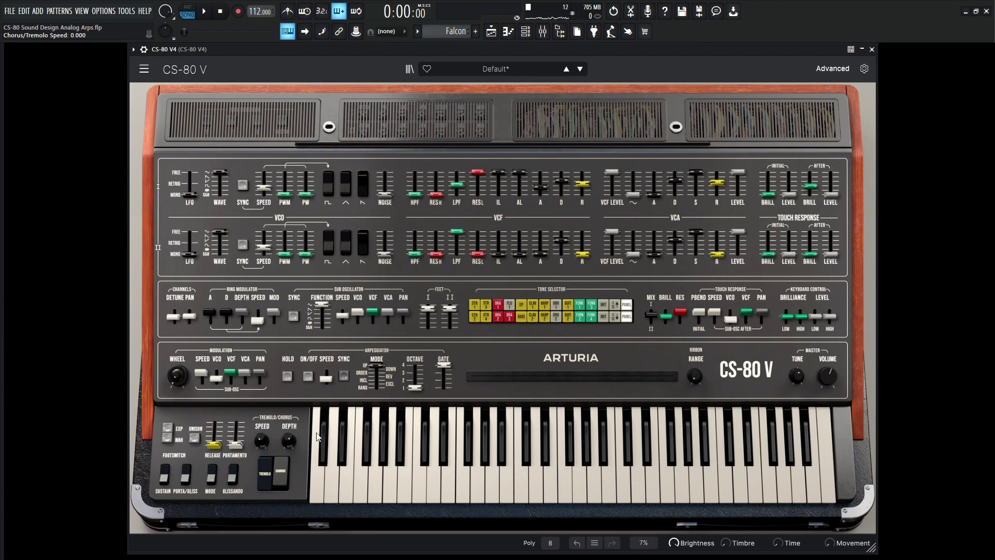
click(261, 440)
drag(289, 441, 290, 435)
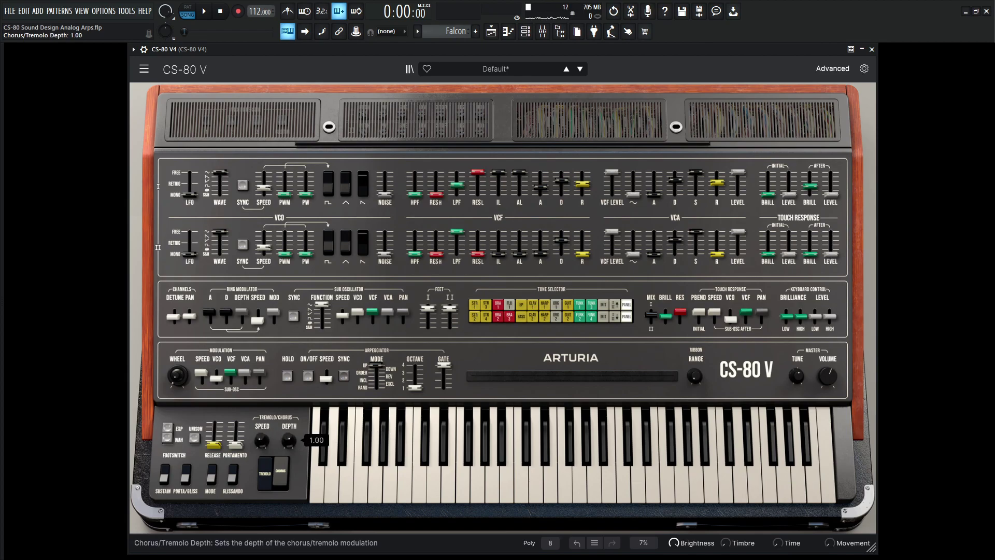
click(328, 457)
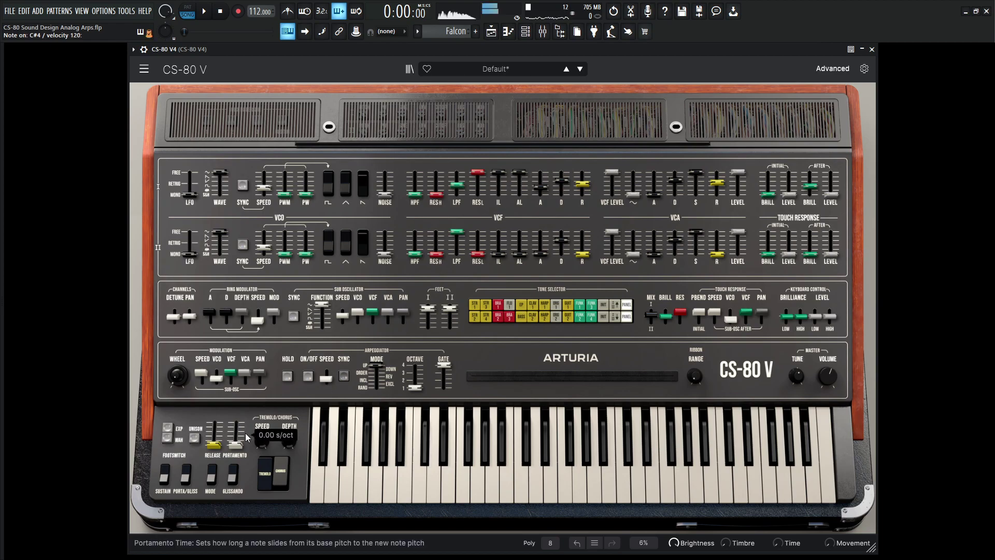
Step: Raise the portamento time slightly and switch on the arpeggiator
mouse_move(236, 444)
mouse_down()
mouse_move(245, 425)
mouse_move(238, 441)
mouse_up()
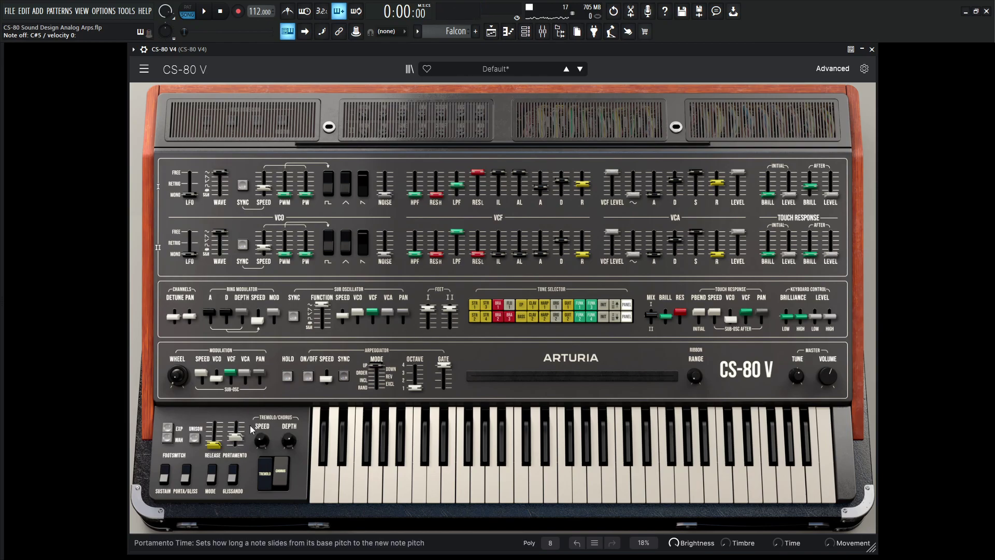
click(310, 377)
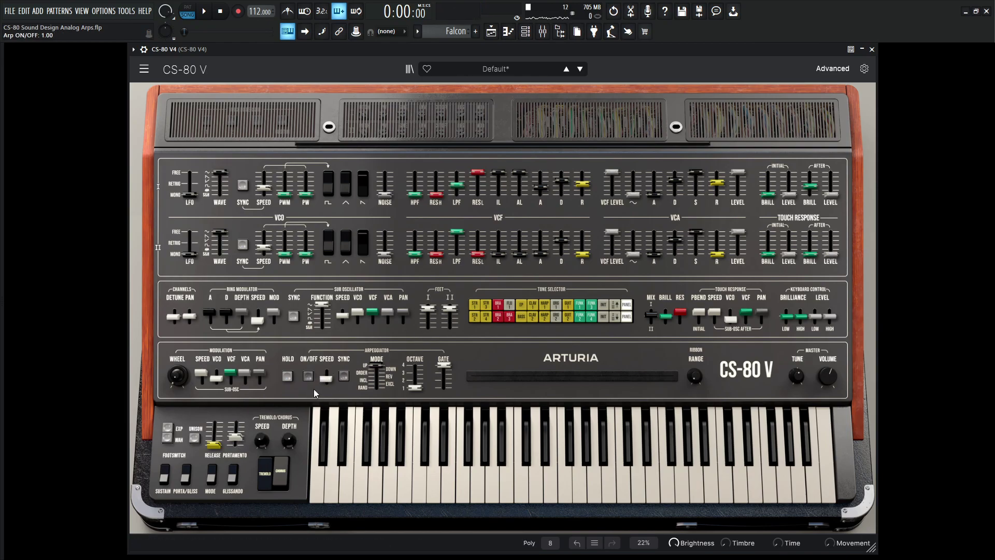
mouse_move(324, 382)
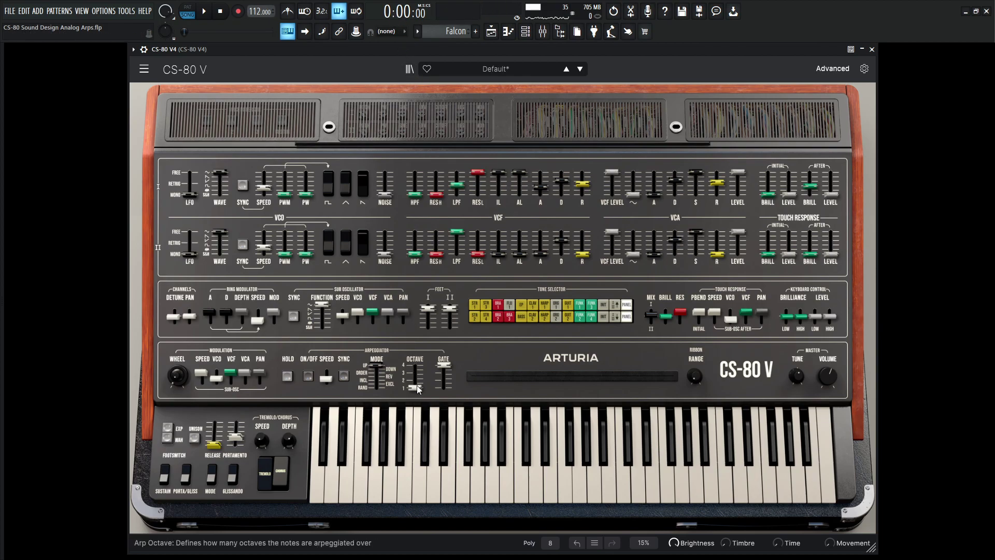
Step: Set the arpeggiator range to 2 octaves and try out its mode setting
drag(416, 385, 415, 380)
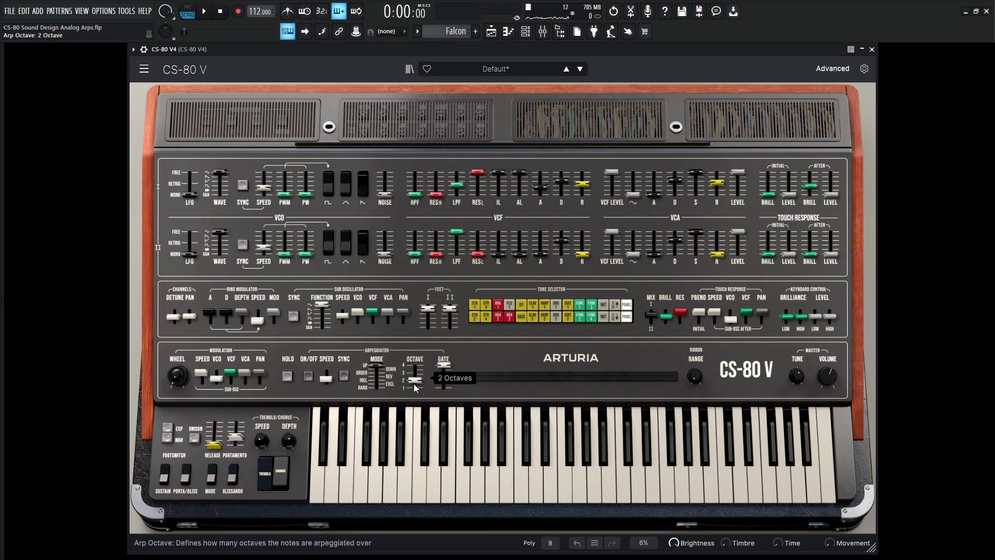
mouse_move(377, 375)
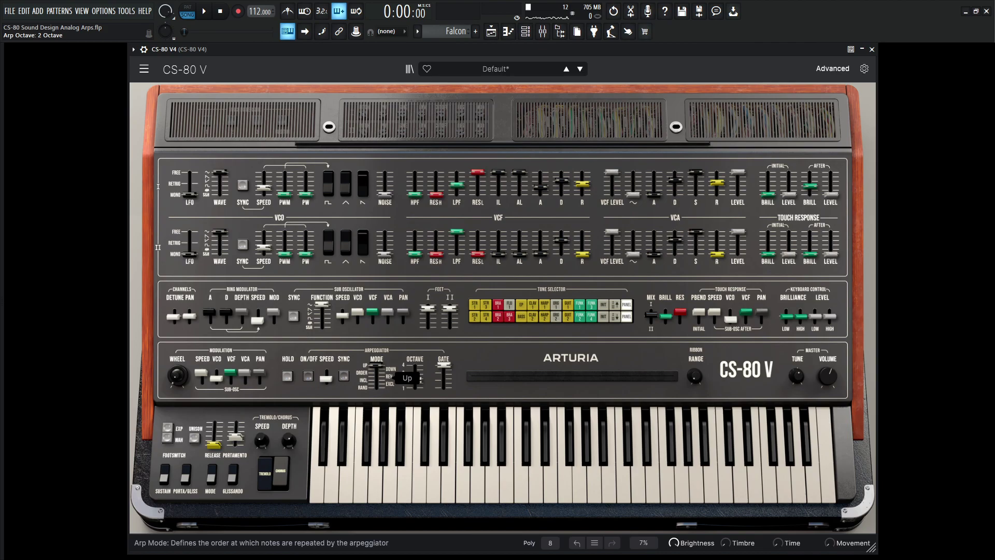
drag(377, 366, 377, 372)
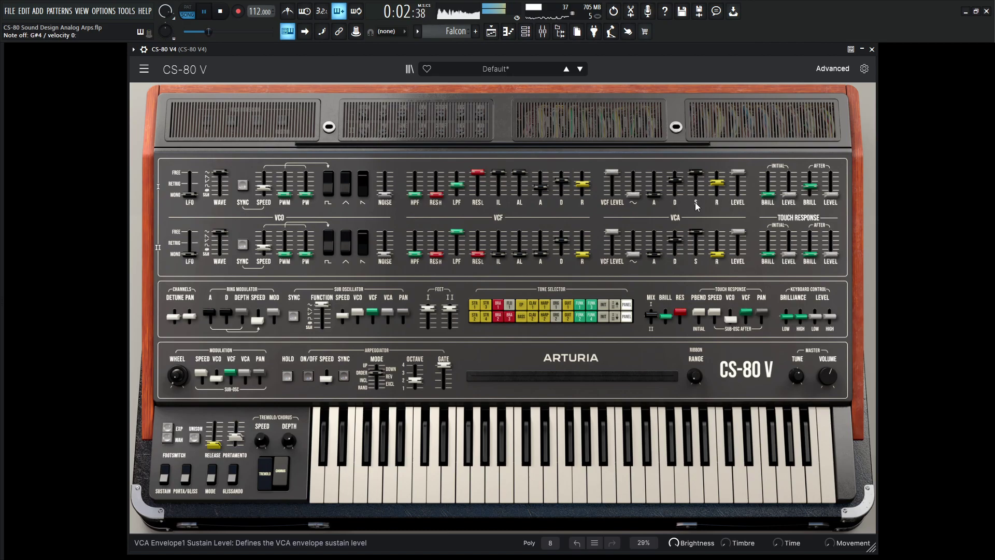
Step: Stop playback and lower channel I's VCA envelope sustain level to 0.00
mouse_move(692, 172)
mouse_down()
mouse_move(696, 195)
mouse_move(696, 187)
mouse_up()
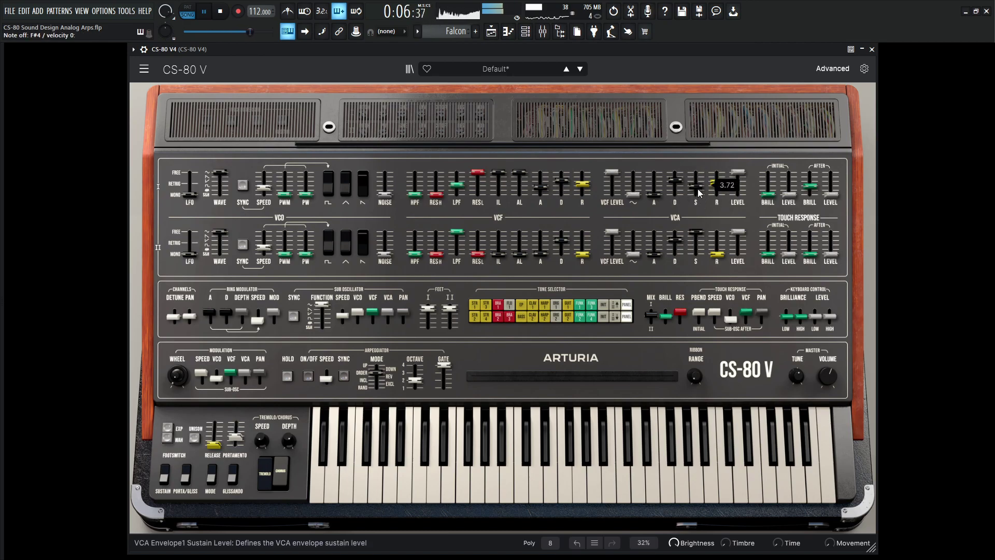
key(space)
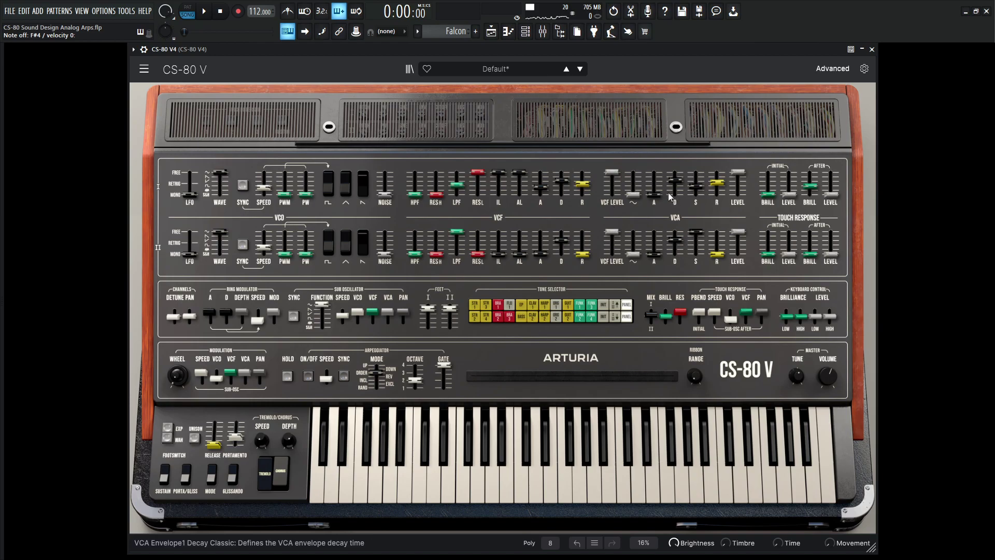
mouse_move(696, 187)
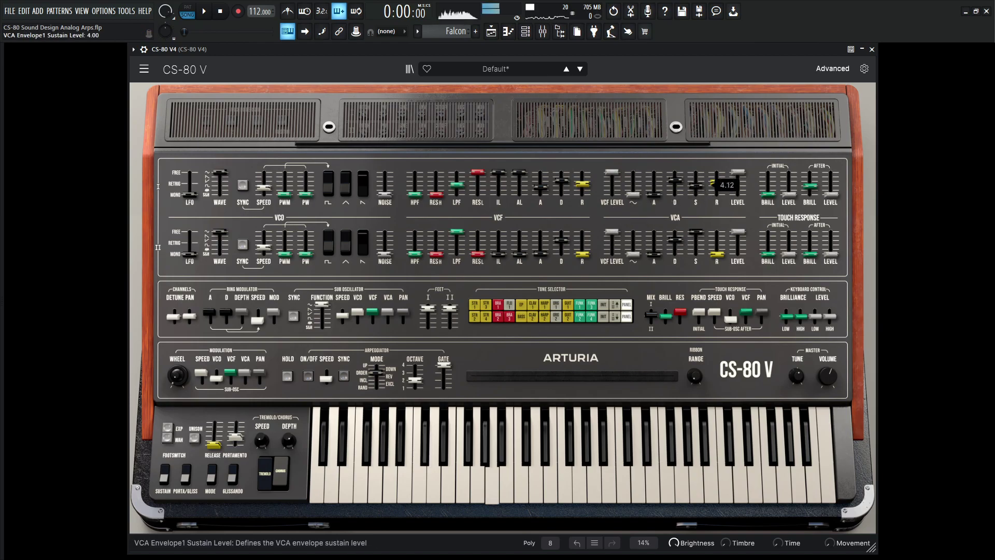
mouse_move(703, 191)
mouse_down()
mouse_move(702, 180)
mouse_move(702, 199)
mouse_up()
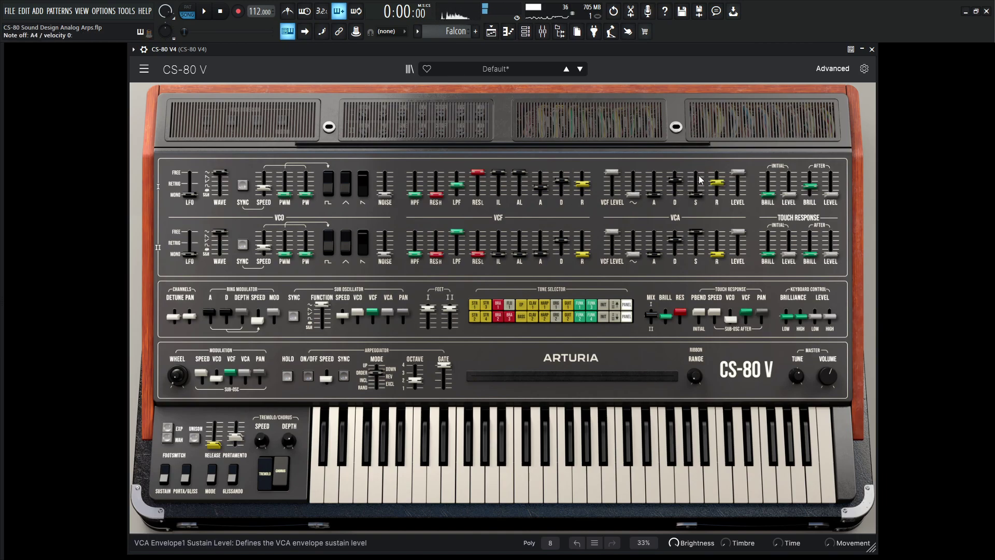
mouse_move(699, 179)
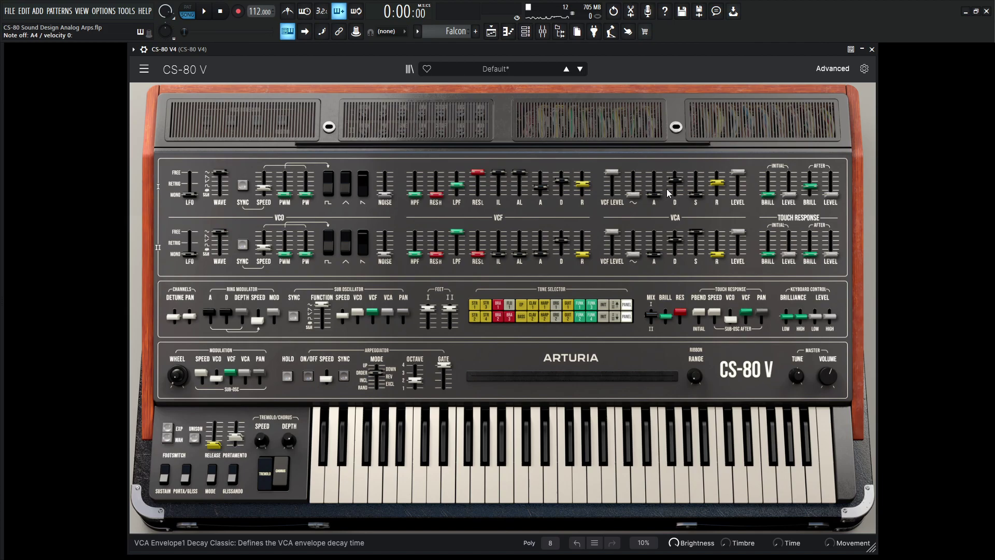
Step: Try a 6 ms decay on channel I's VCA envelope, bring the decay back to about the middle, and set the sustain level to 2.04
drag(675, 184, 675, 183)
drag(677, 177, 677, 193)
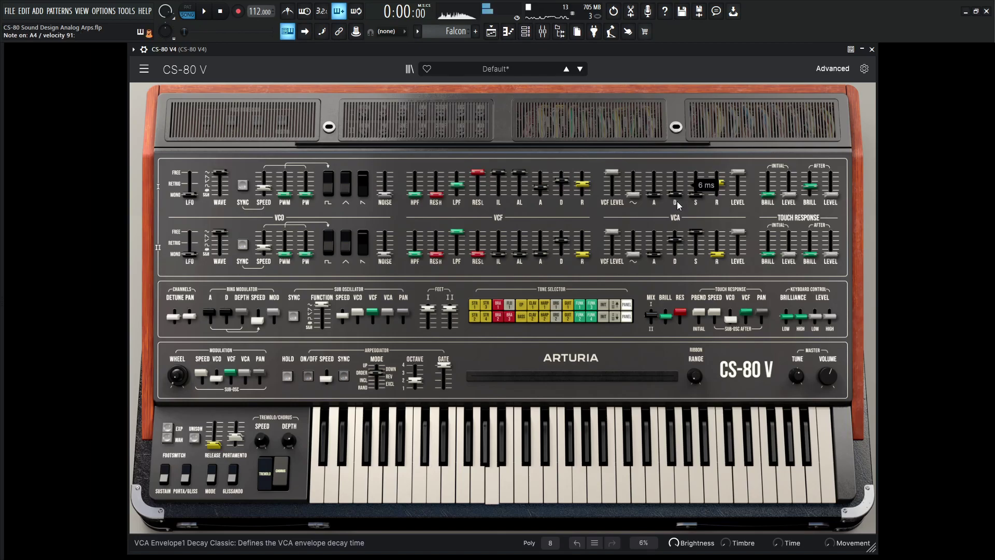
drag(677, 201, 677, 183)
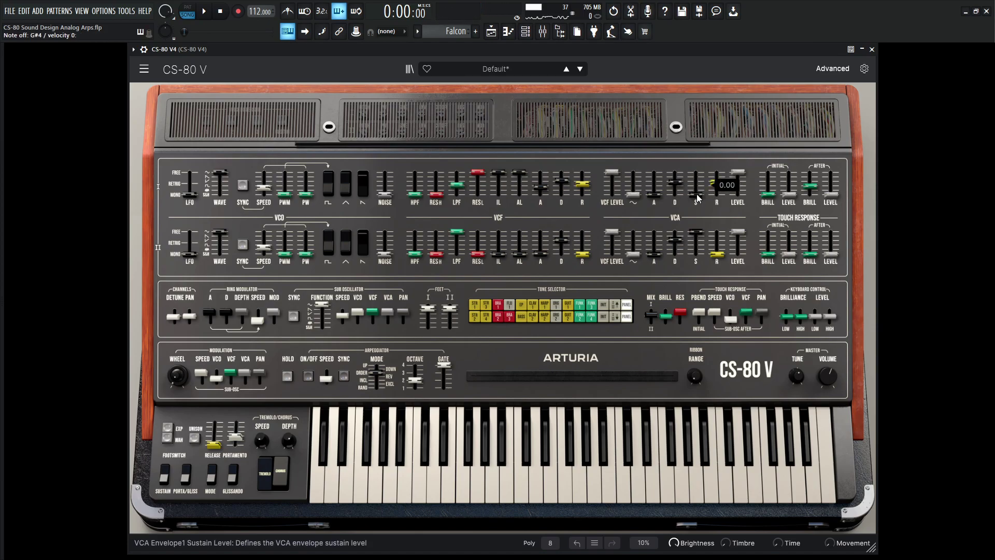
scroll(698, 197, up, 3)
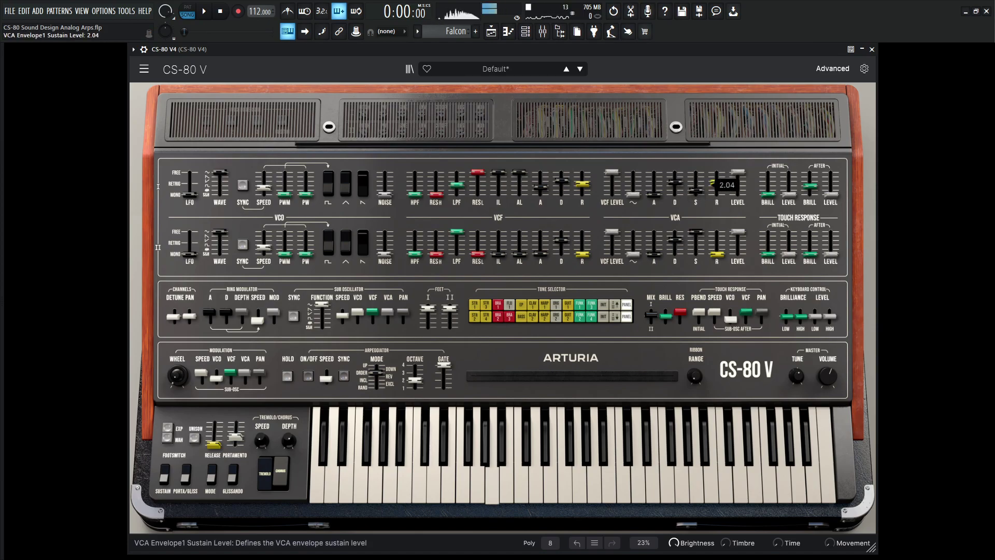
Step: Raise channel I's VCA envelope sustain level to 3.04
scroll(698, 198, up, 1)
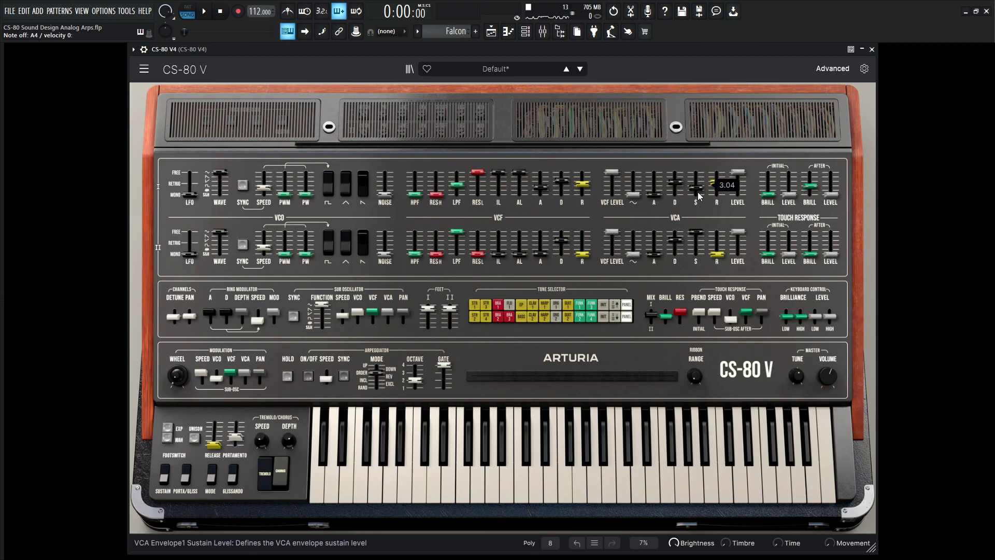
Step: In the effects section, set the Tape Echo's stereo spread to maximum and its dry/wet to 27.6 %, and audition it with playback
click(830, 69)
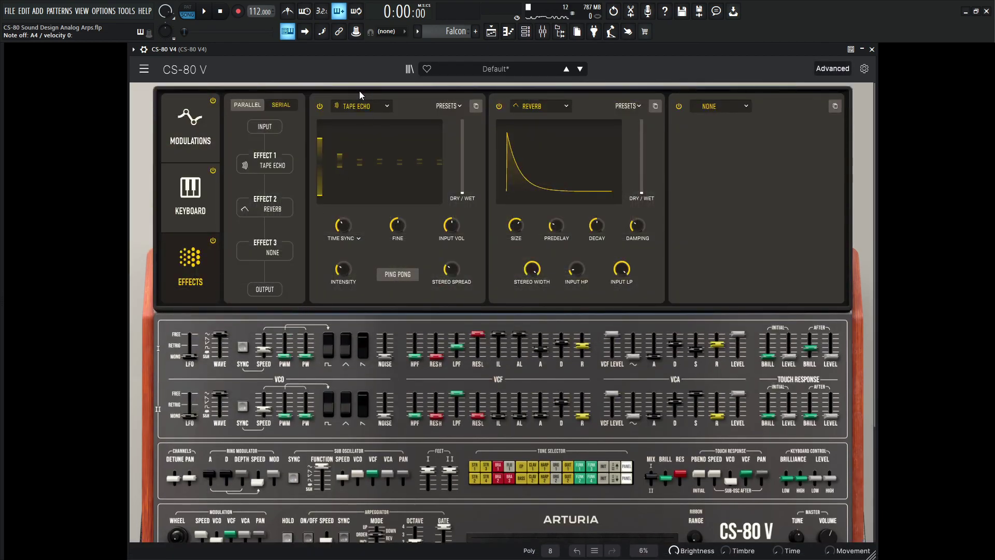
drag(452, 271, 399, 217)
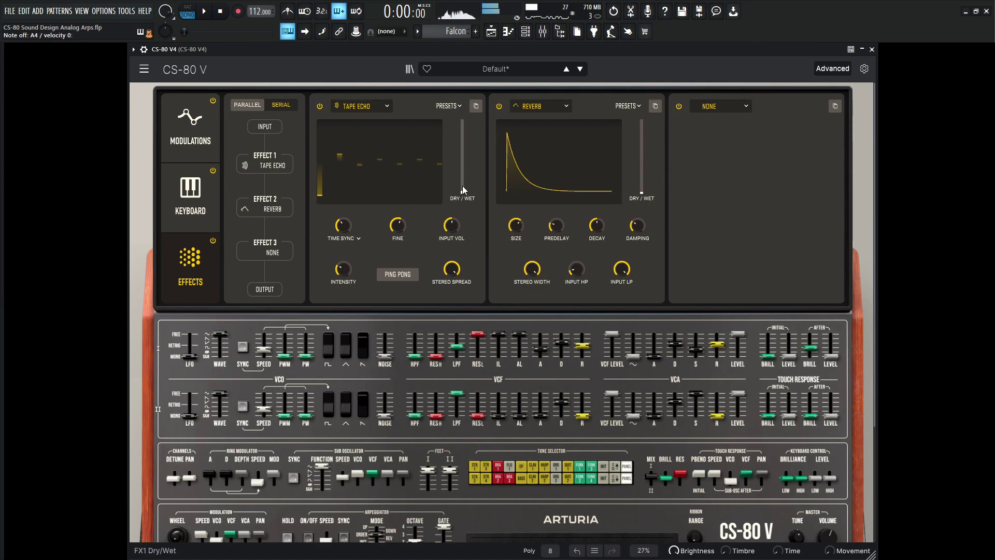
drag(463, 190, 463, 169)
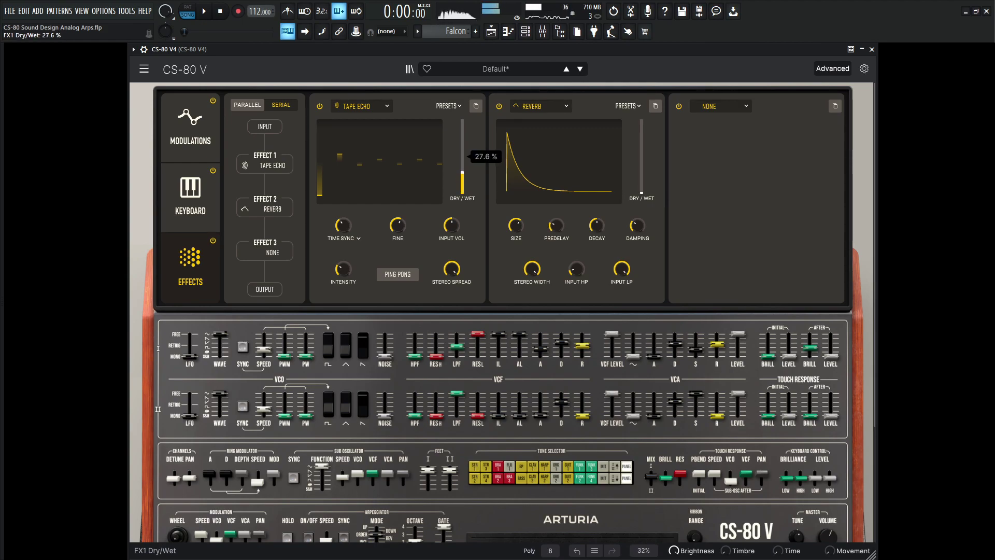
key(space)
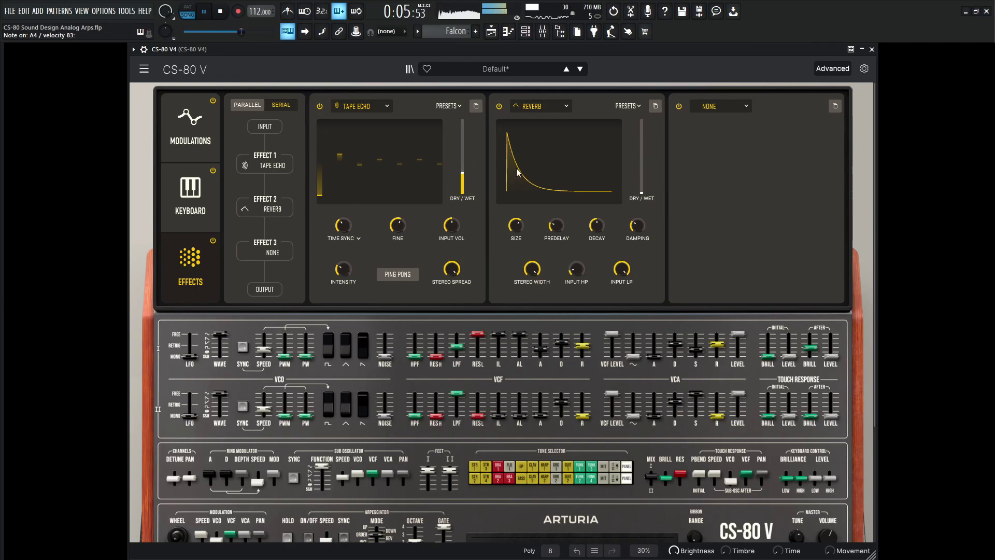
key(space)
Step: Replace effect 2 with Chorus JUN-6, load its Mode I preset and lower its dry/wet to about a third
click(555, 106)
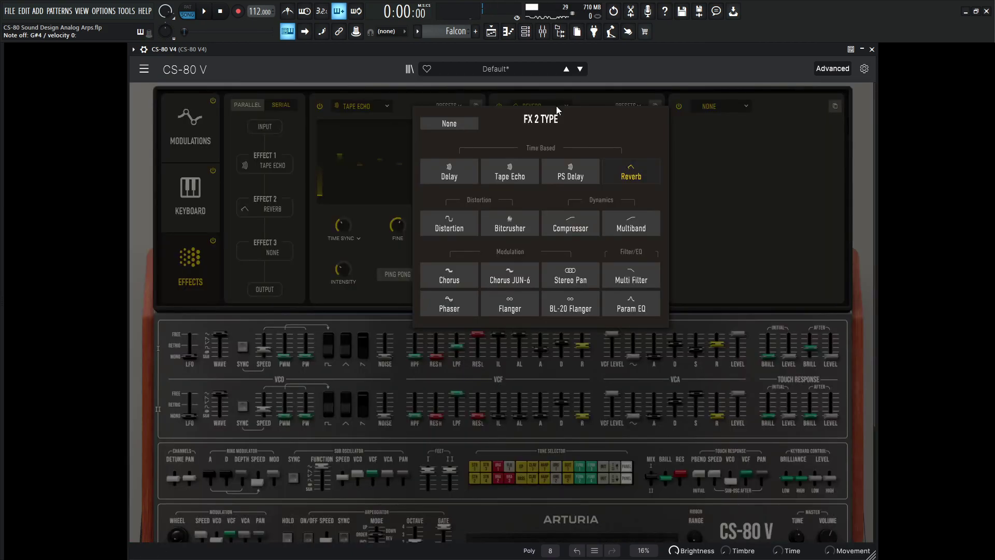
click(515, 283)
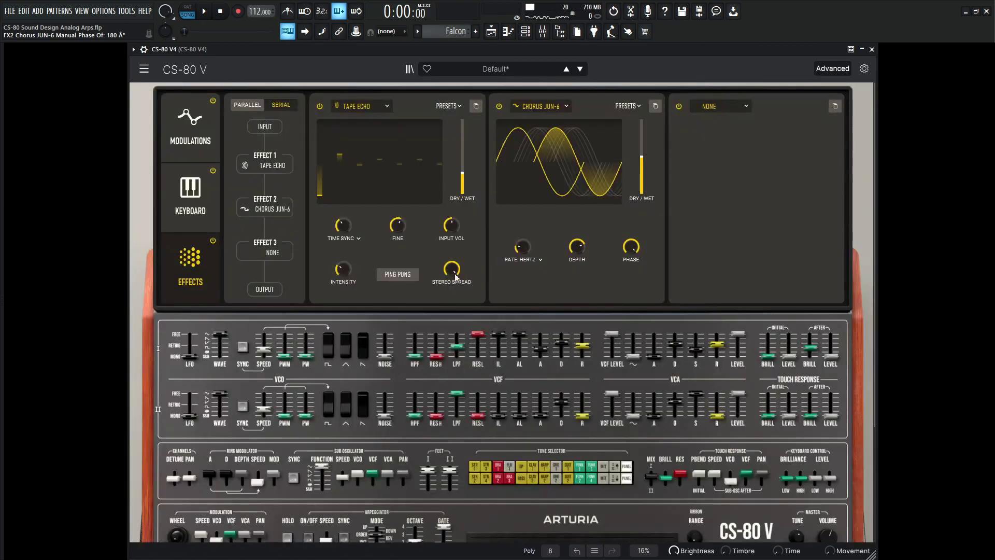
click(625, 105)
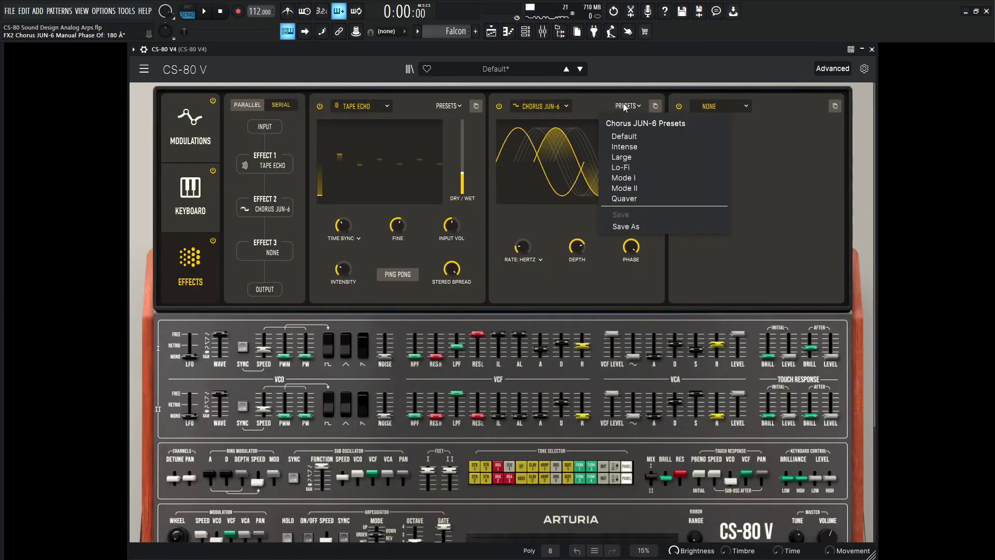
click(643, 176)
mouse_move(641, 156)
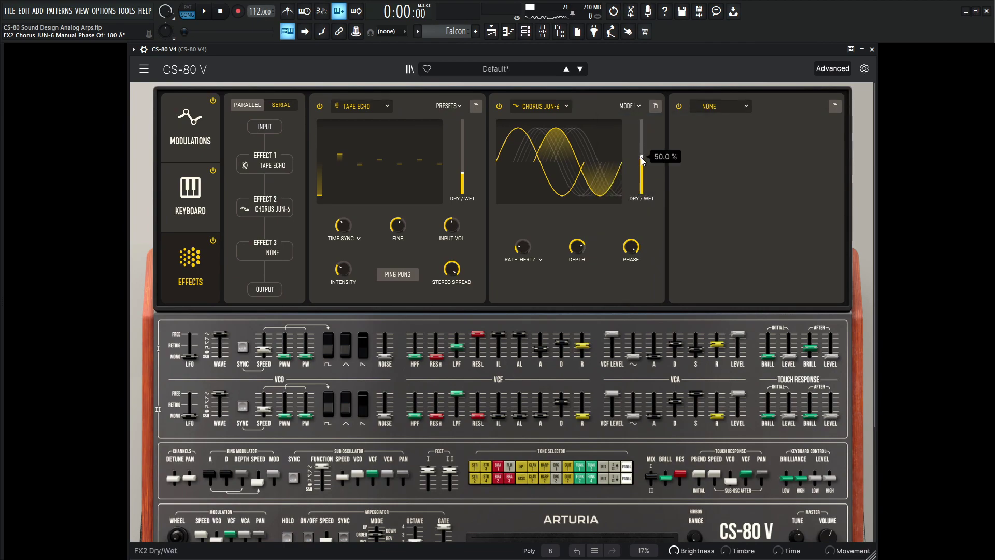
mouse_move(640, 156)
mouse_down()
mouse_move(642, 190)
mouse_move(638, 168)
mouse_up()
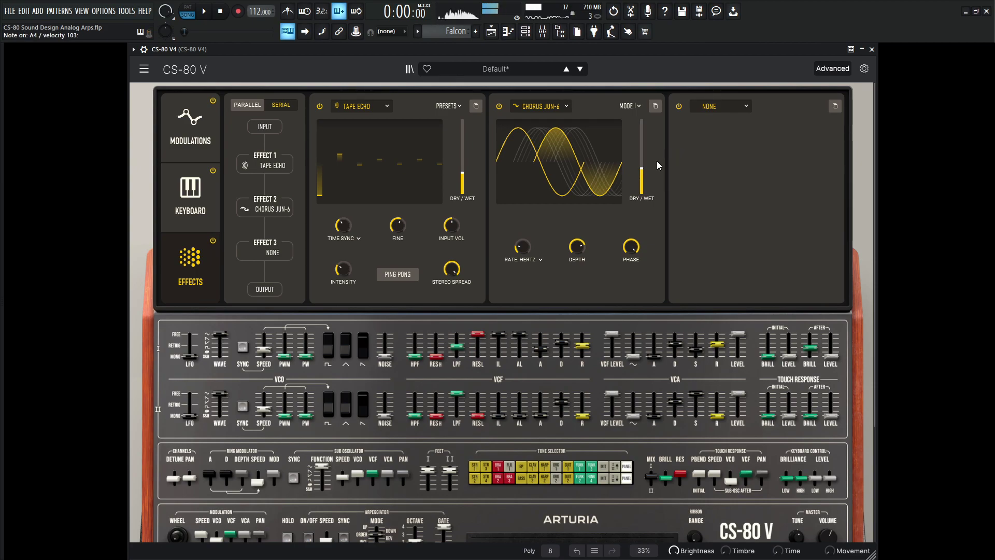
Step: Raise the CS-80 V4 mixer track's volume to 1.8 dB
key(F9)
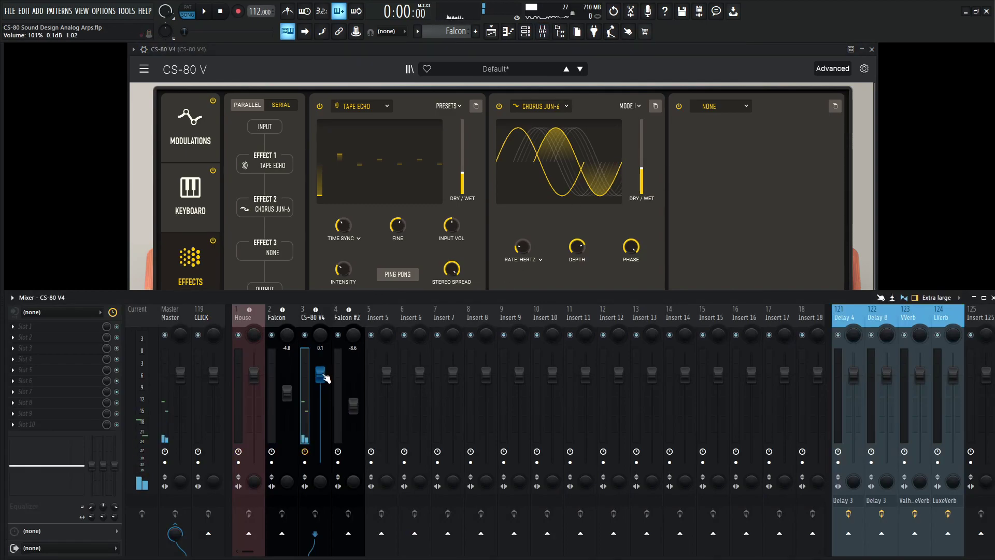
drag(324, 378, 324, 371)
key(F9)
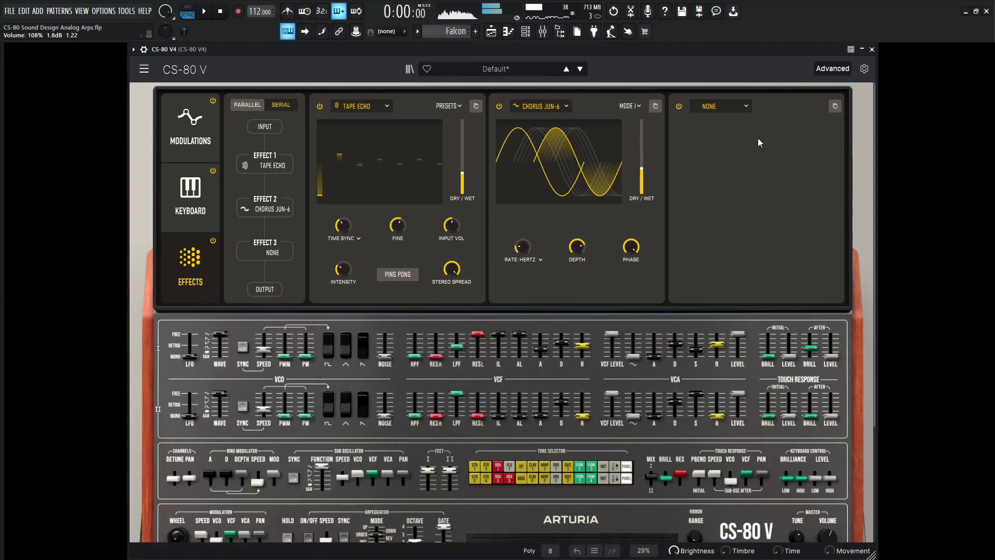
Step: Add Reverb as effect 3, adjust its decay and set its size to 1.18
click(736, 107)
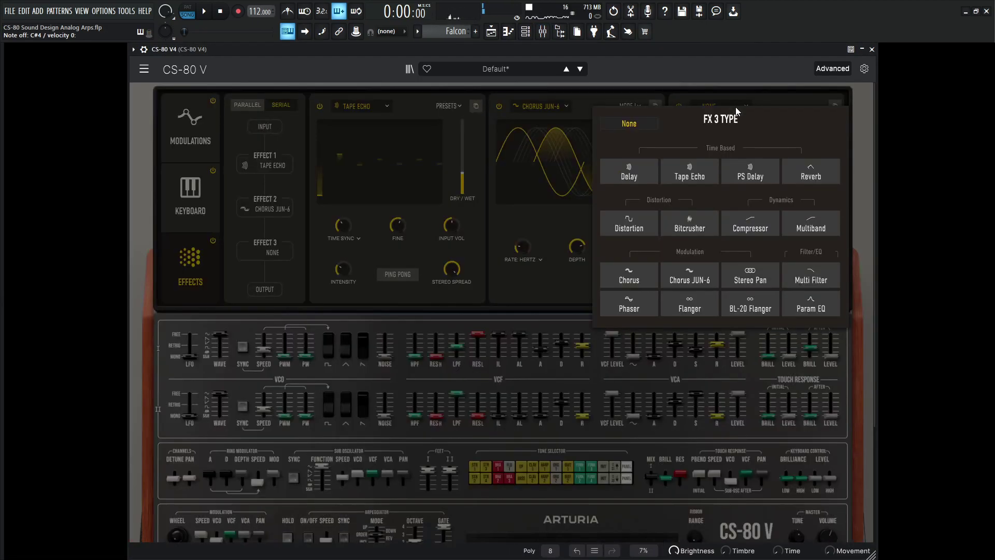
click(824, 176)
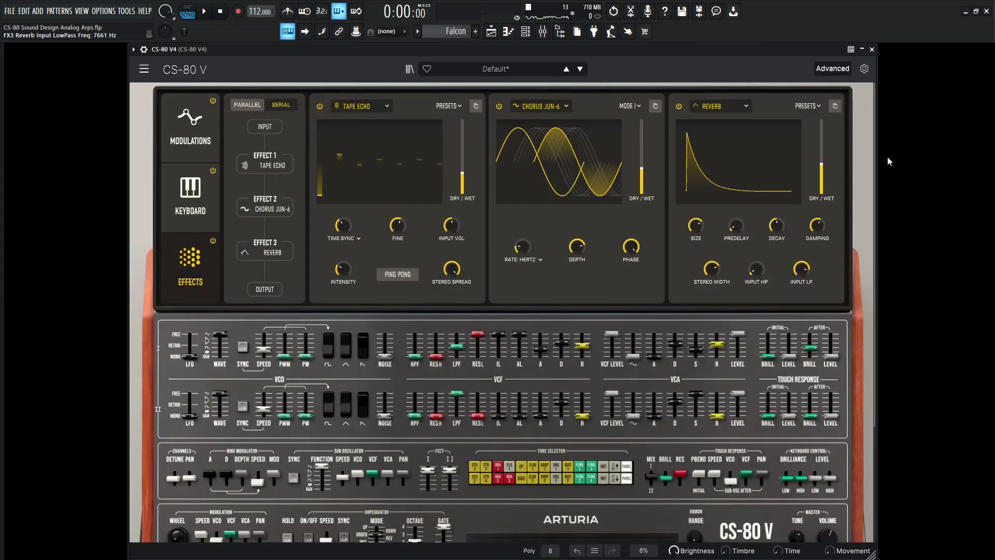
click(774, 234)
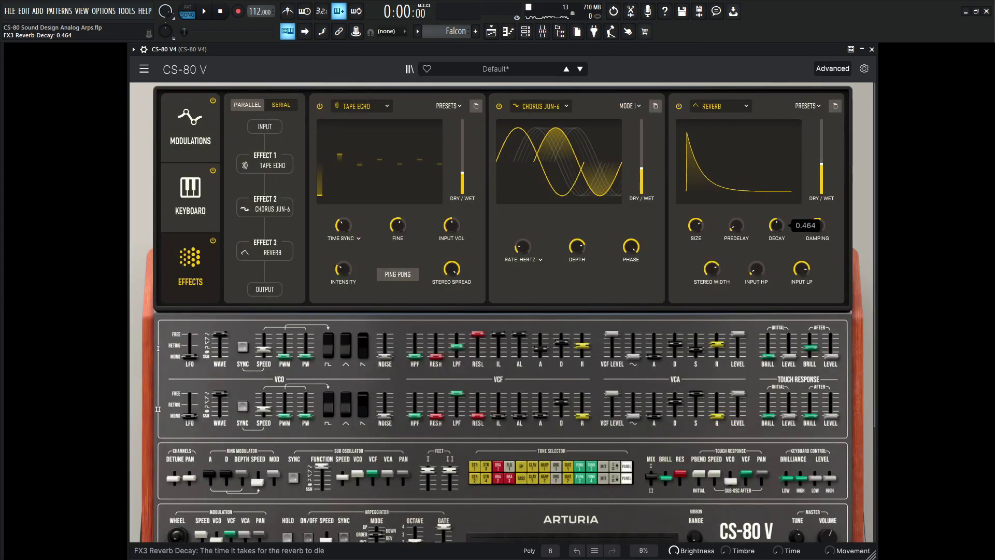
drag(699, 235, 699, 227)
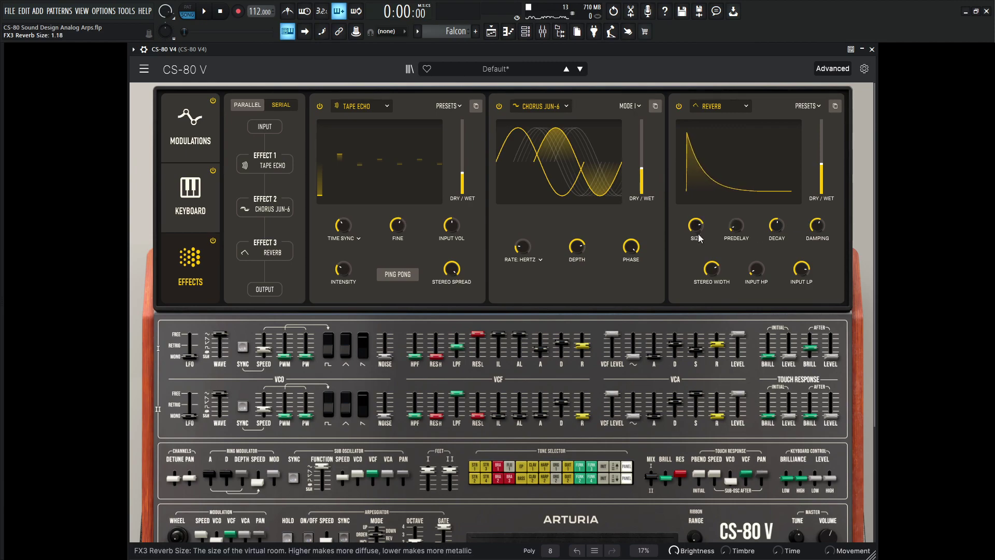
Step: Raise the reverb's input high-pass, set input low-pass to 7846 Hz, stereo width to maximum and dry/wet to 31.6 %, and close the effects section
click(752, 274)
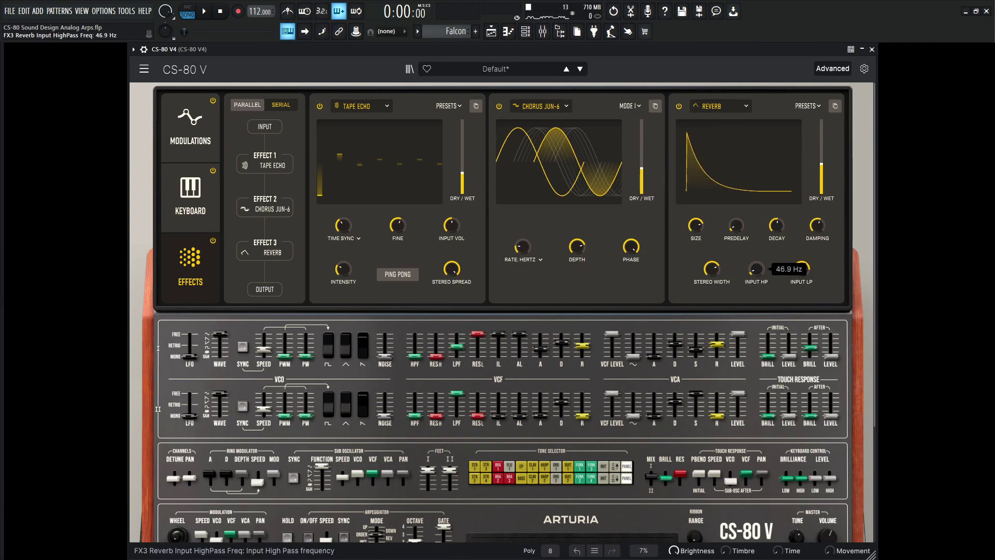
mouse_move(753, 275)
mouse_down()
mouse_move(753, 262)
mouse_move(753, 281)
mouse_up()
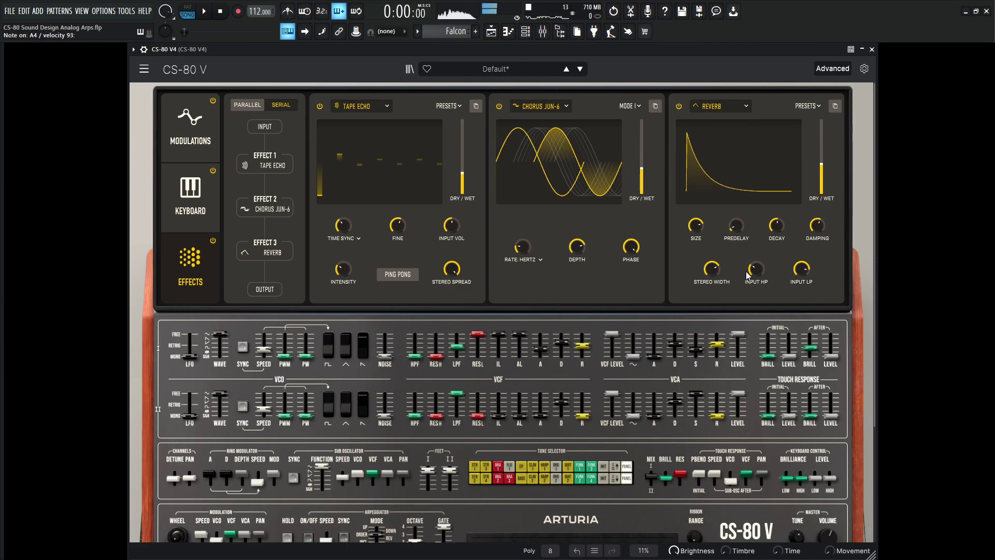
click(801, 269)
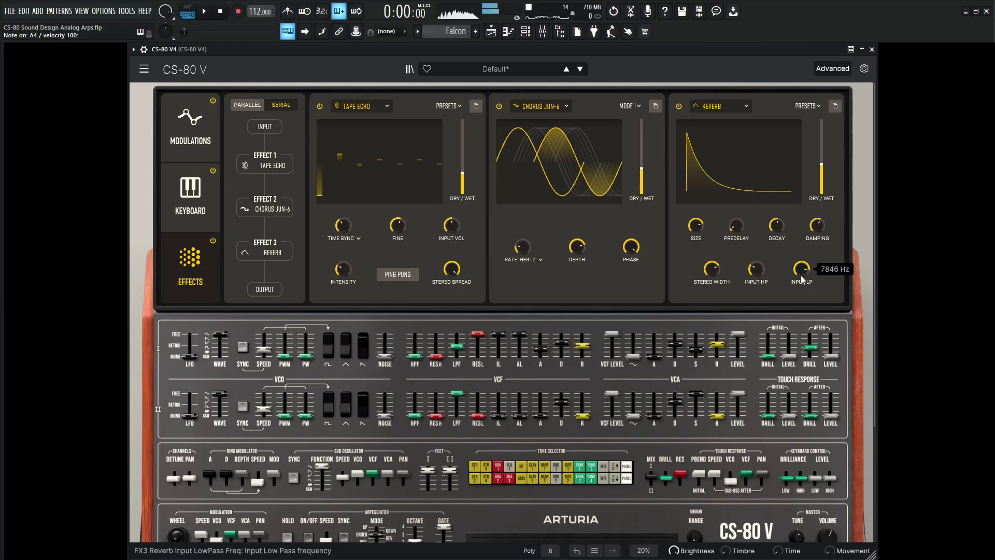
click(714, 271)
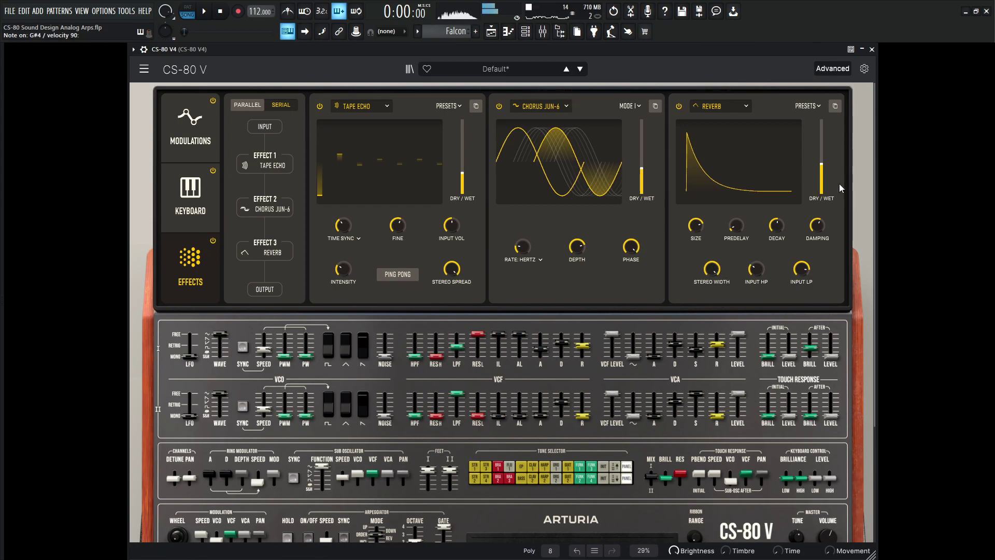
drag(822, 164, 821, 172)
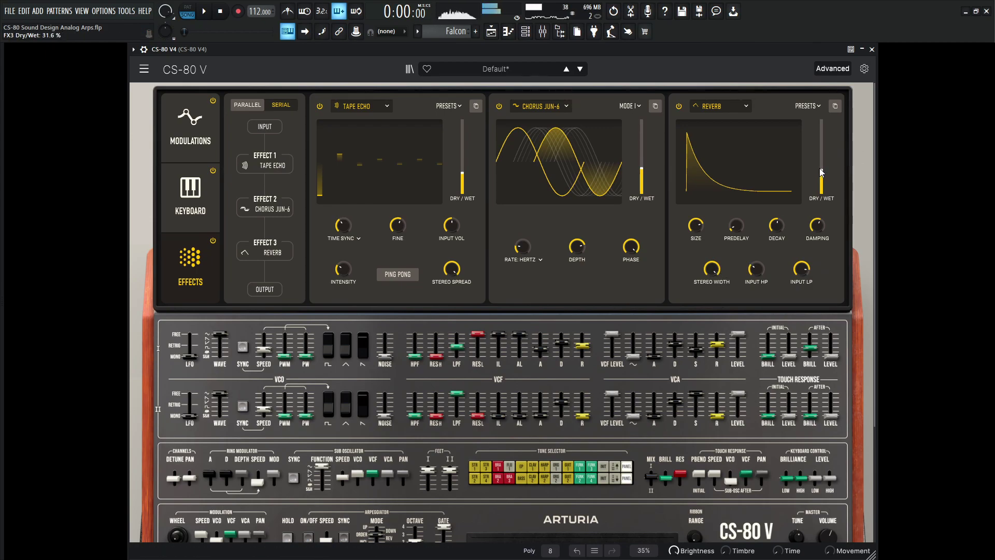
click(826, 70)
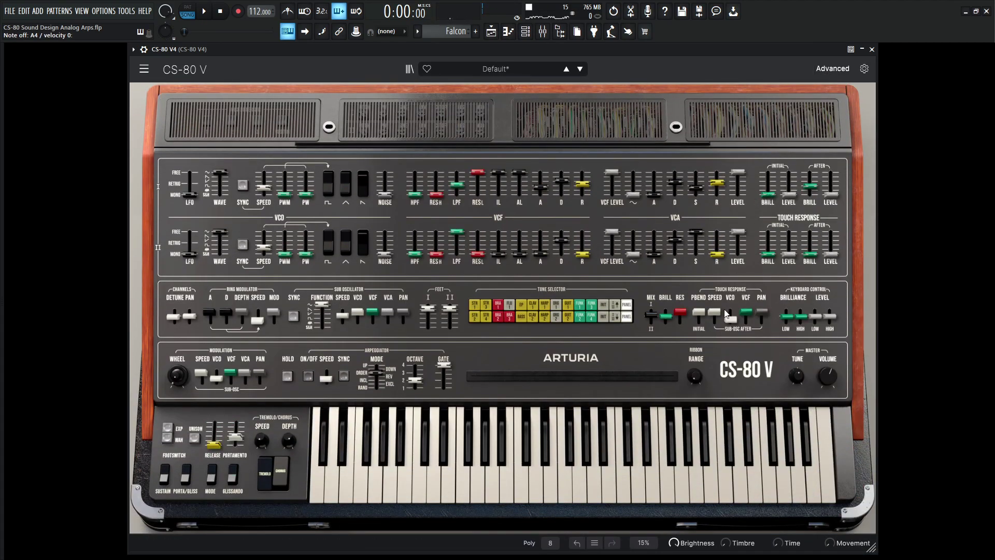
Step: Shift the channel mix fully to channel II and lower channel II's LPF cutoff slightly
mouse_move(654, 319)
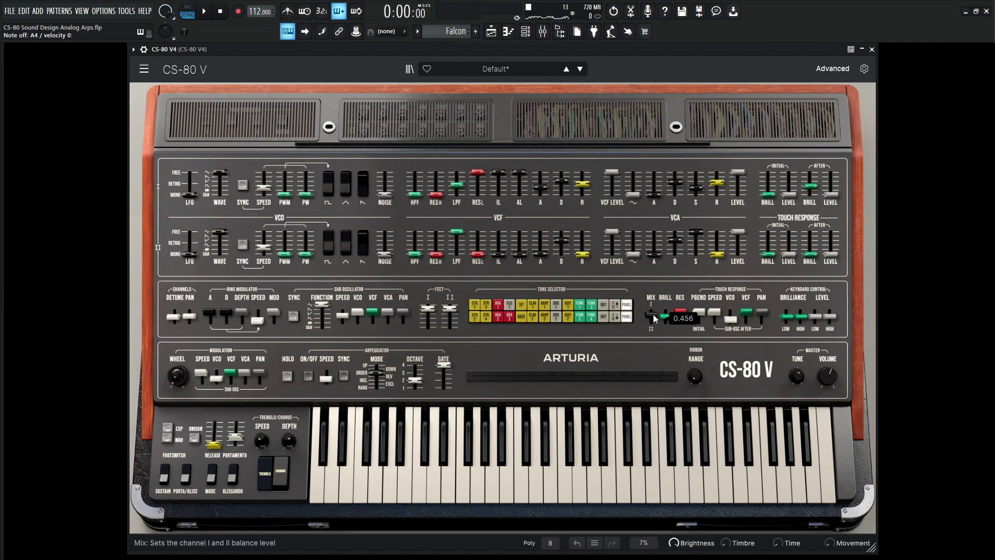
drag(653, 315, 651, 323)
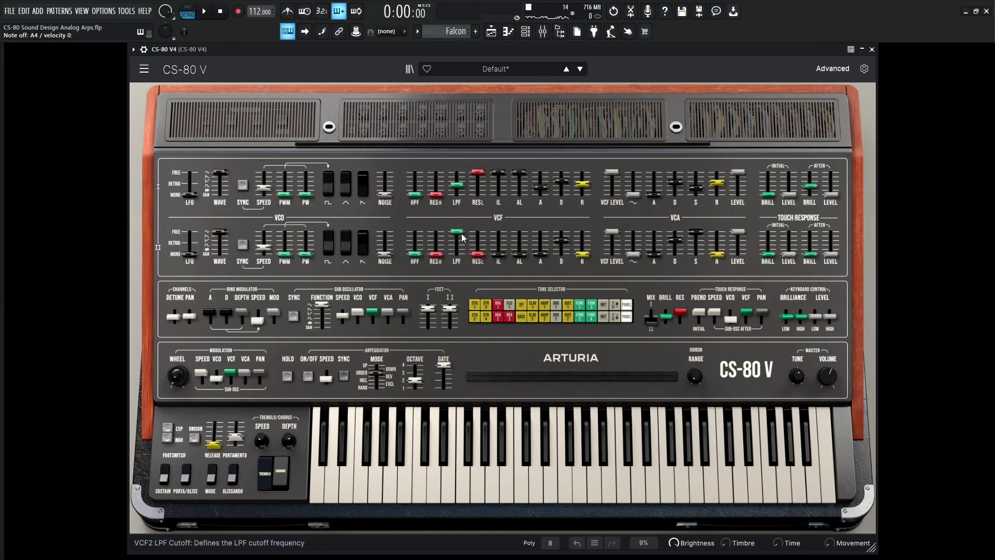
mouse_move(463, 238)
mouse_down()
mouse_move(463, 250)
mouse_move(459, 242)
mouse_up()
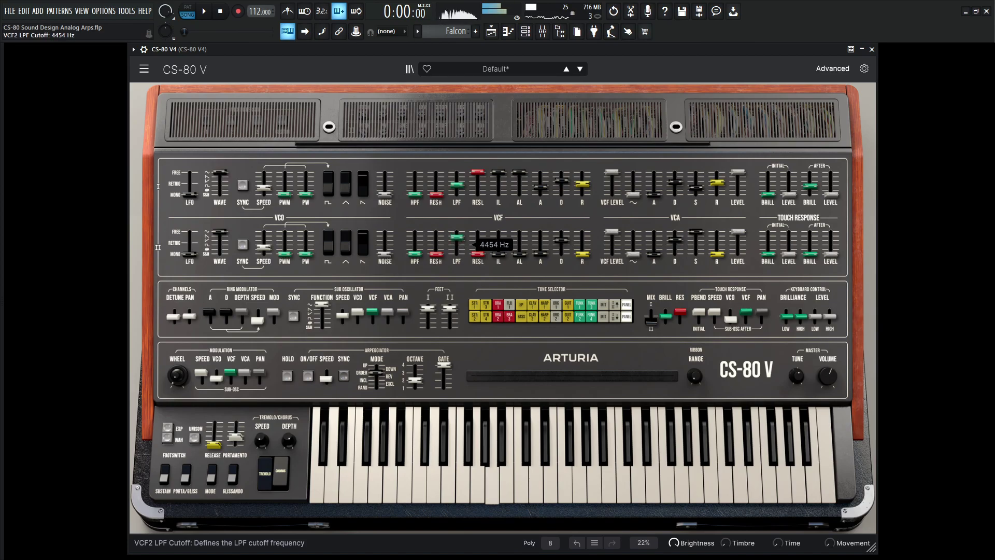
Step: Compare the channel mix at 0.00 and 1.00, return it to about the middle, and play the song to hear the patch
double_click(651, 319)
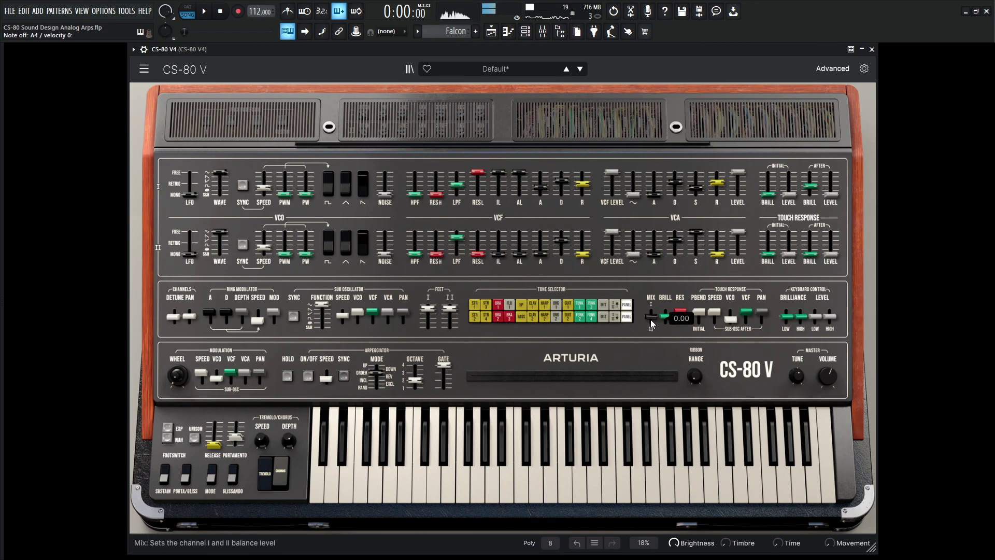
drag(651, 320, 651, 312)
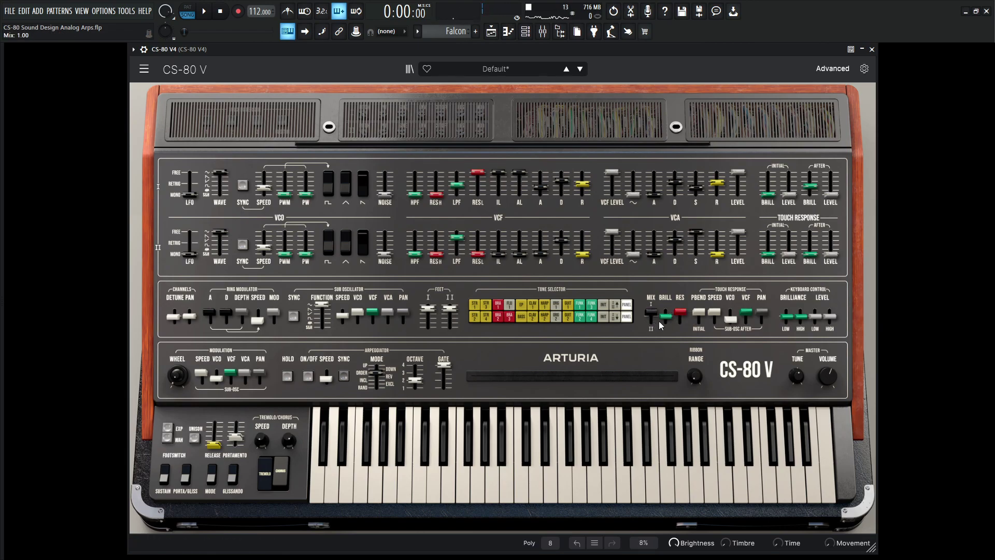
mouse_move(664, 321)
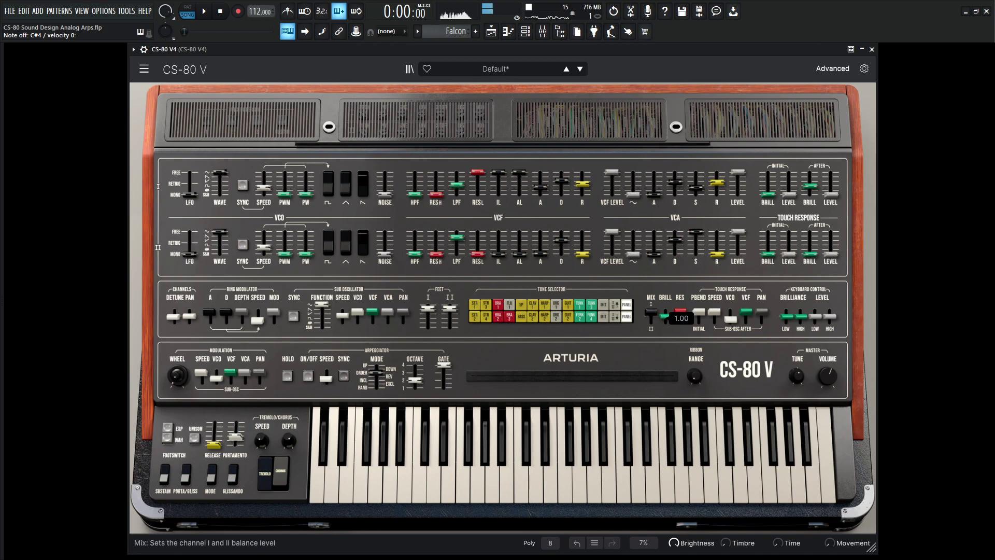
drag(651, 312, 651, 316)
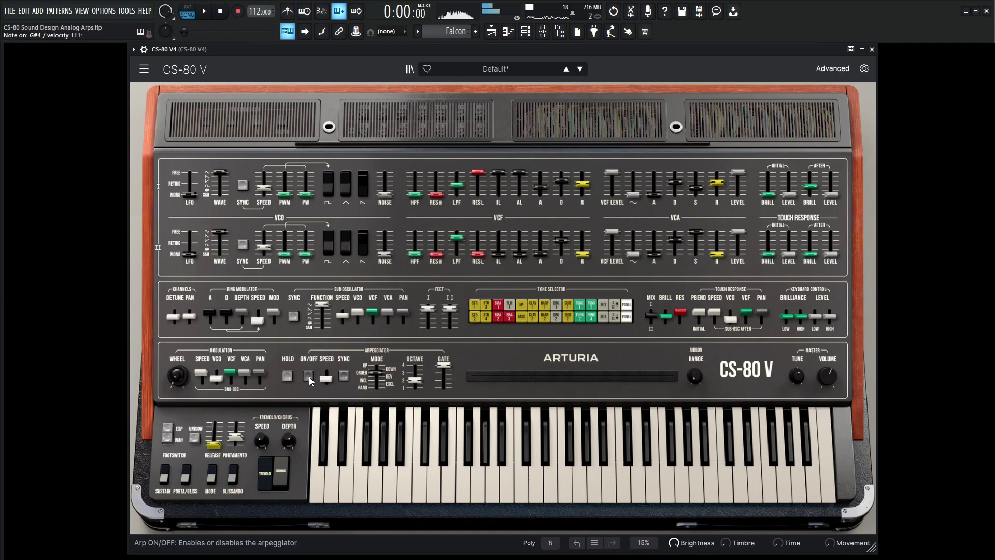
key(space)
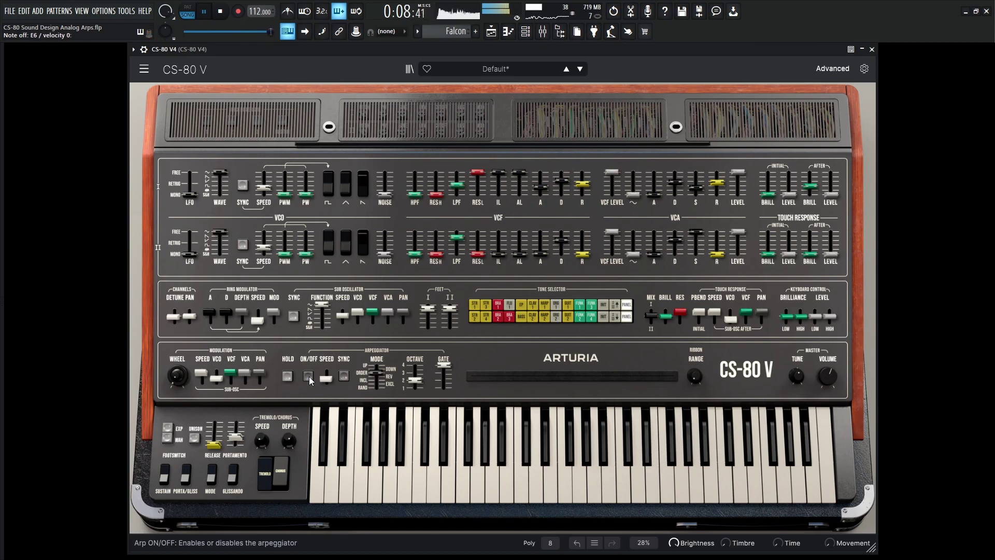
key(space)
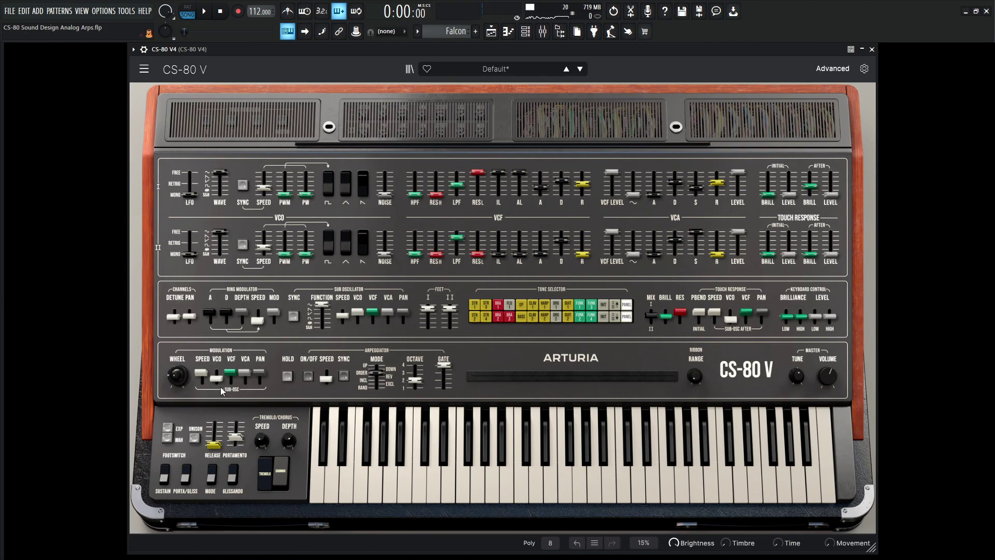
Step: Raise the modulation wheel to about 0.3 while playing notes to try out its effect
mouse_move(185, 379)
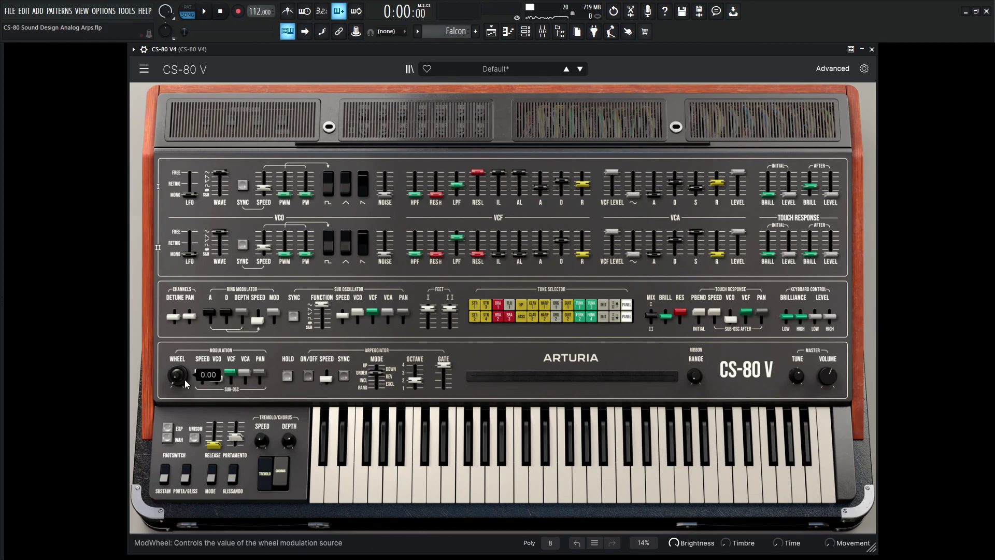
key(s)
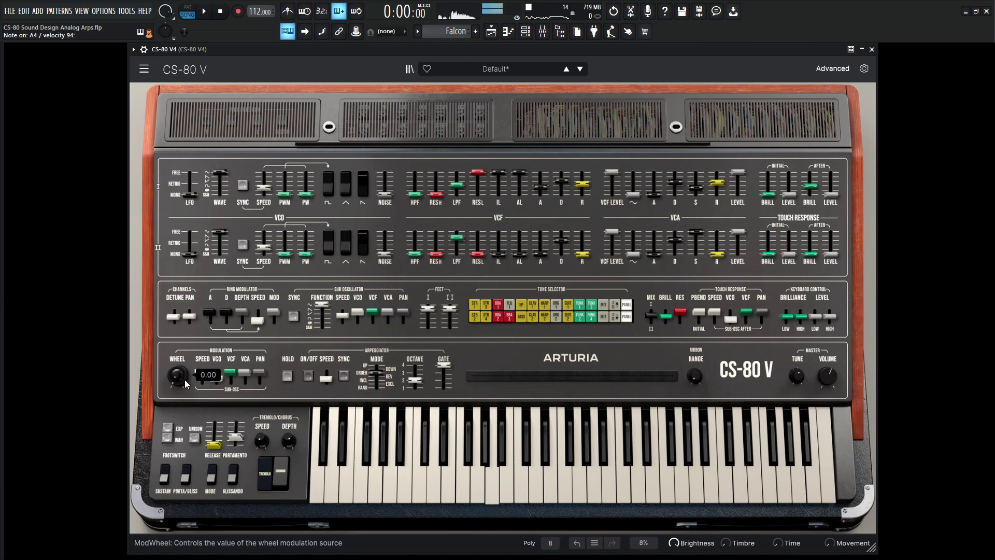
scroll(185, 380, up, 2)
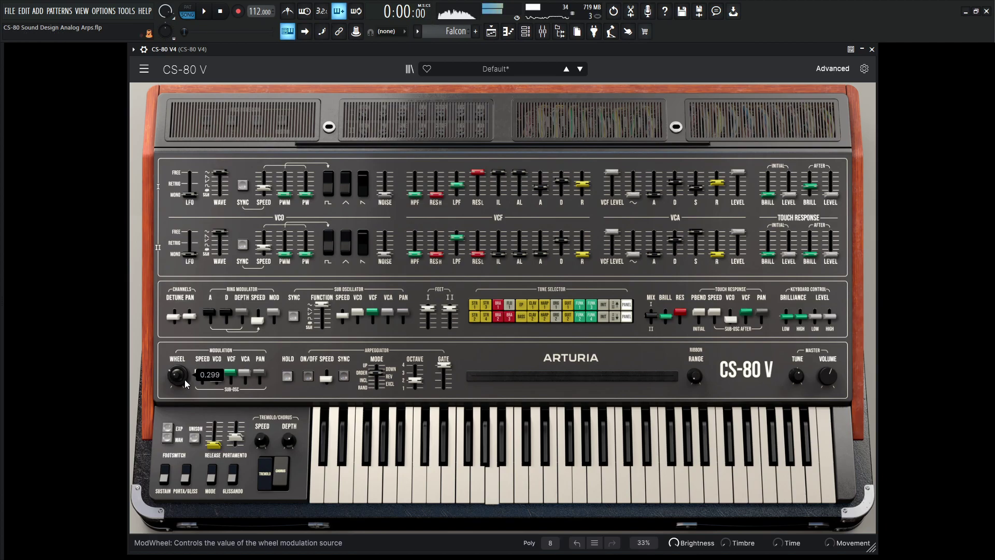
scroll(184, 379, up, 5)
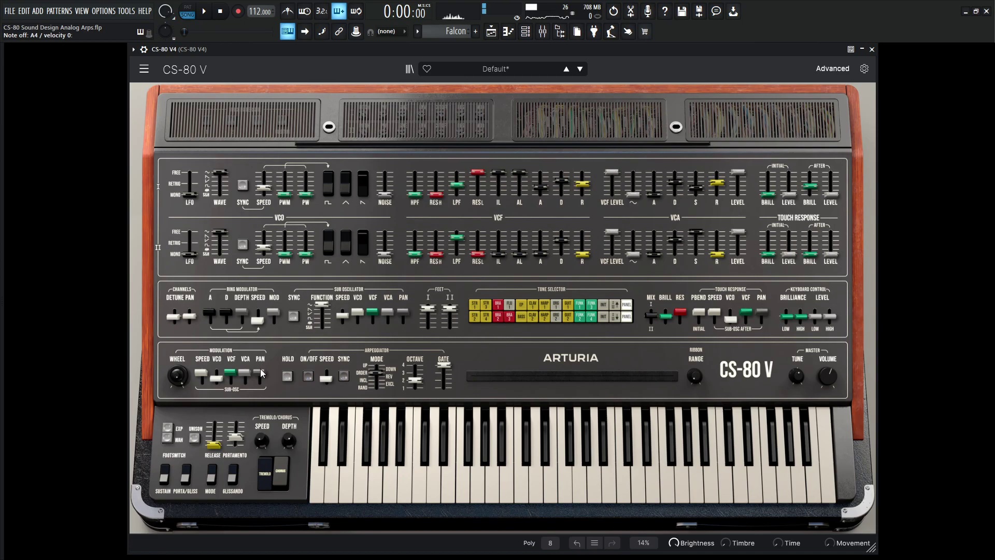
Step: Raise the modulation wheel's pan amount to 0.396 and play the song to hear it
mouse_move(259, 373)
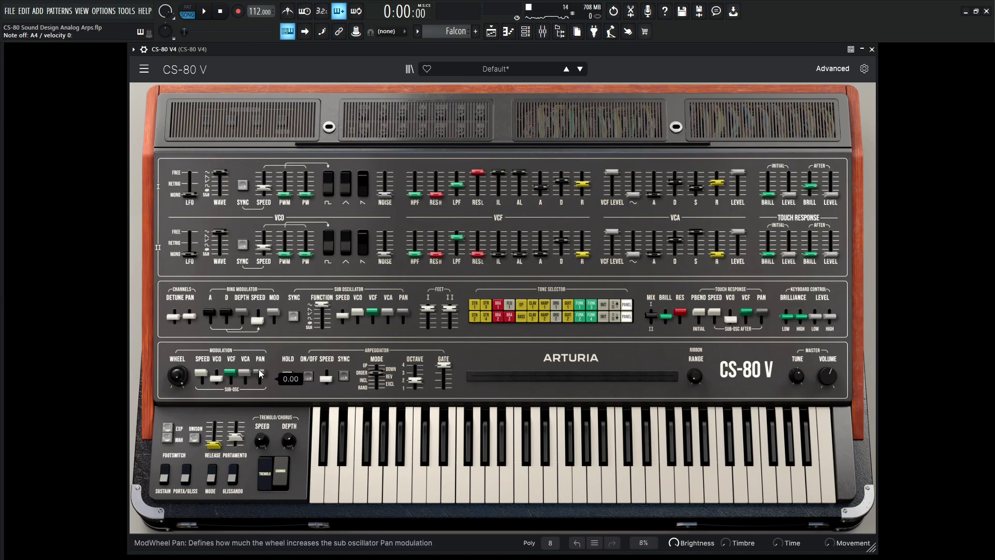
drag(260, 369, 259, 355)
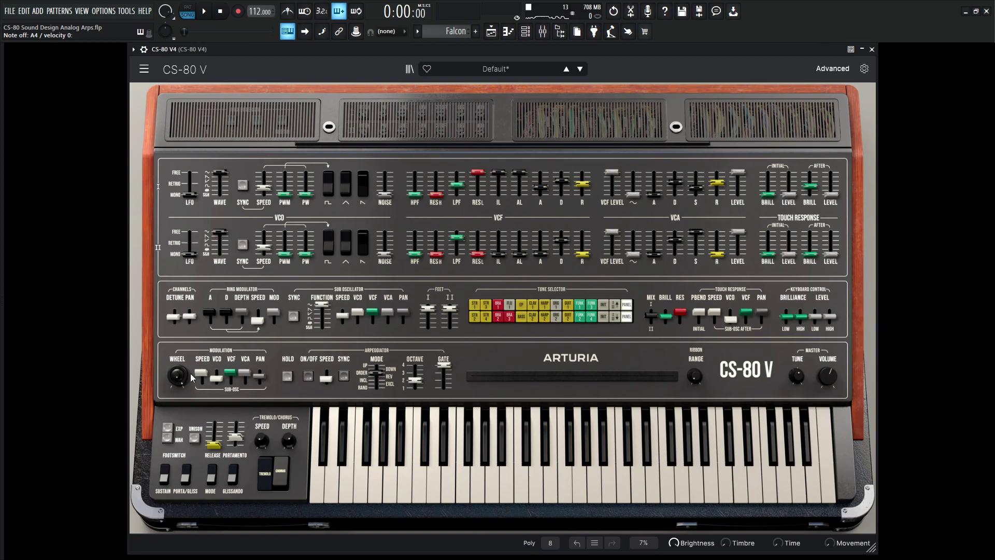
mouse_move(260, 381)
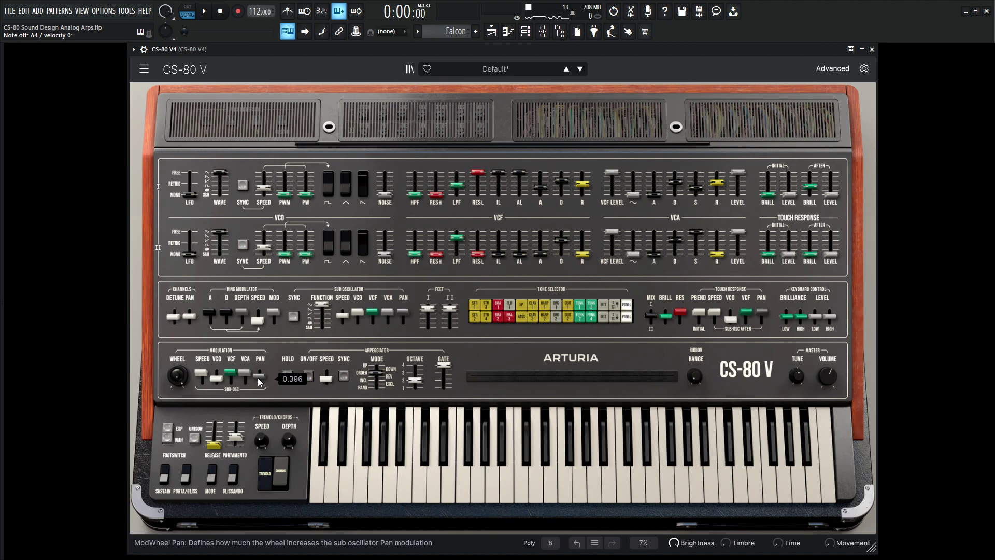
key(space)
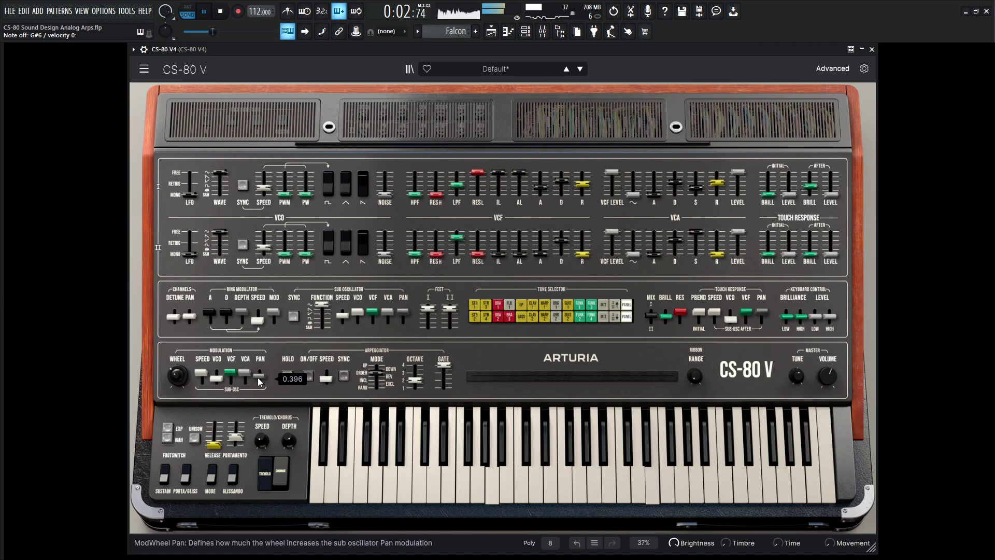
key(space)
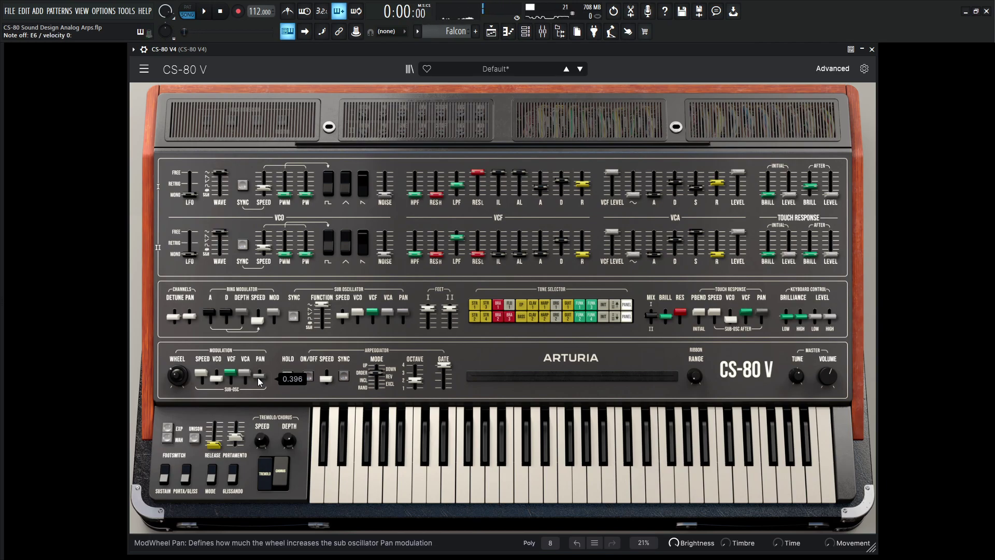
Step: Set the portamento time to 0.023 s/oct and play the song to check the note slides
drag(236, 436, 236, 438)
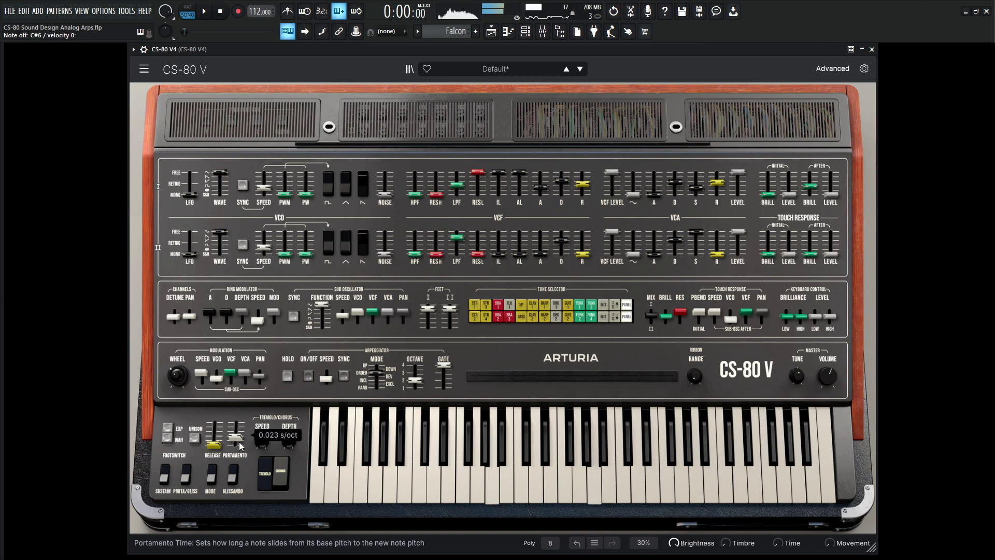
key(space)
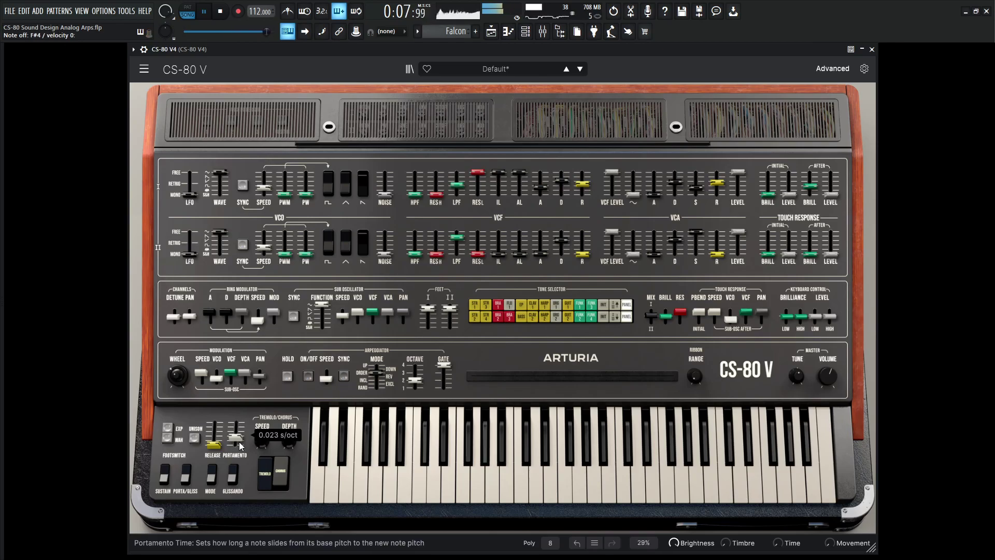
key(space)
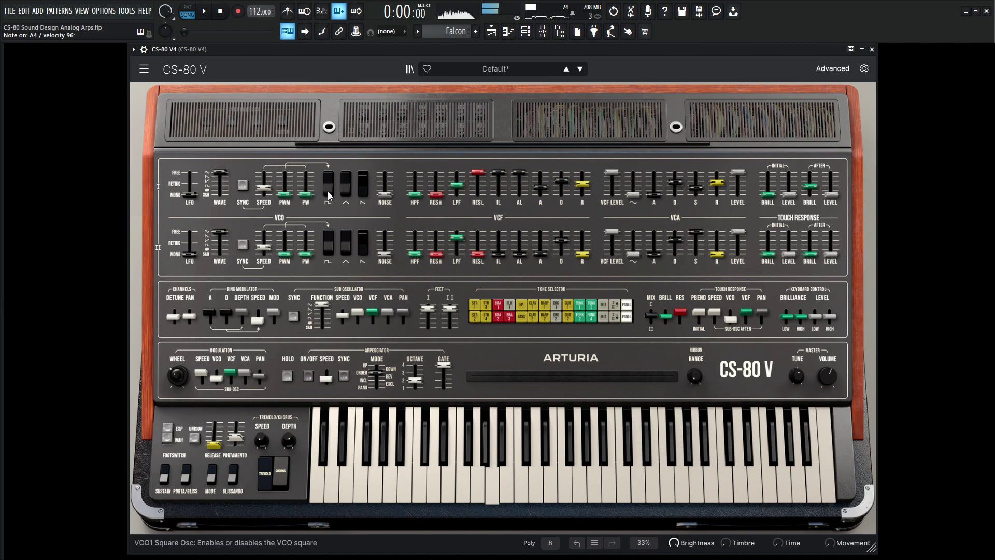
Step: Set channel I's VCO LFO mode to Free and its pulse-width modulation to about the middle
drag(285, 195, 284, 172)
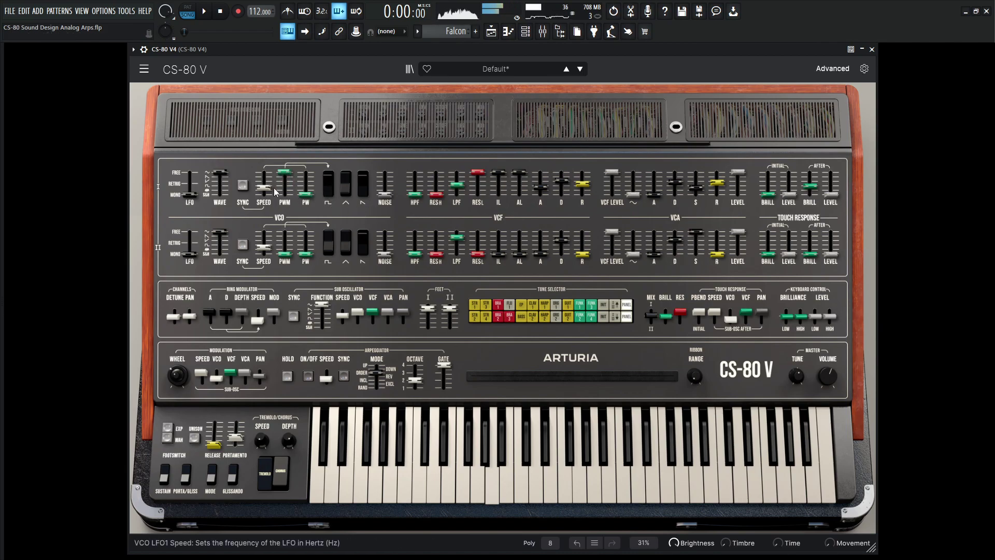
drag(190, 195, 189, 172)
drag(291, 188, 290, 201)
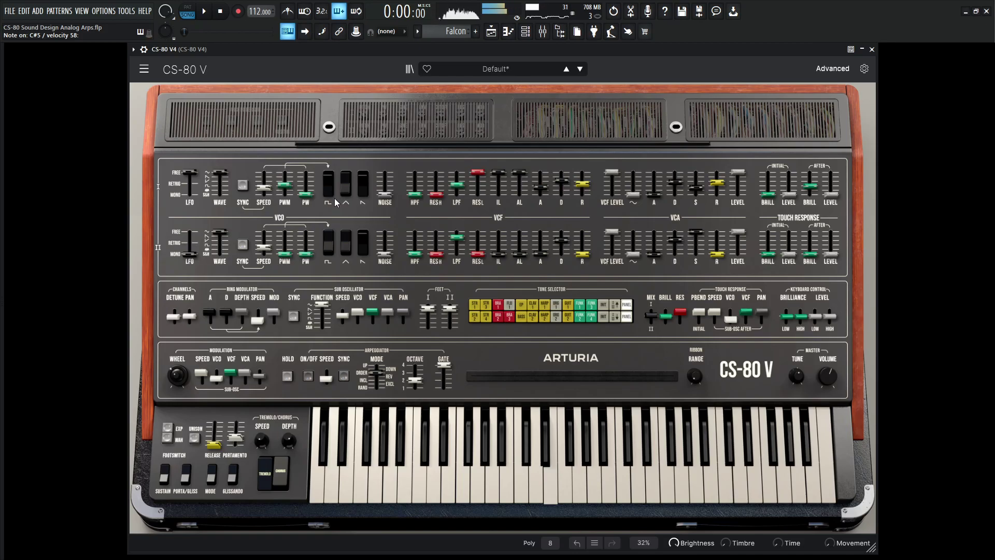
click(328, 178)
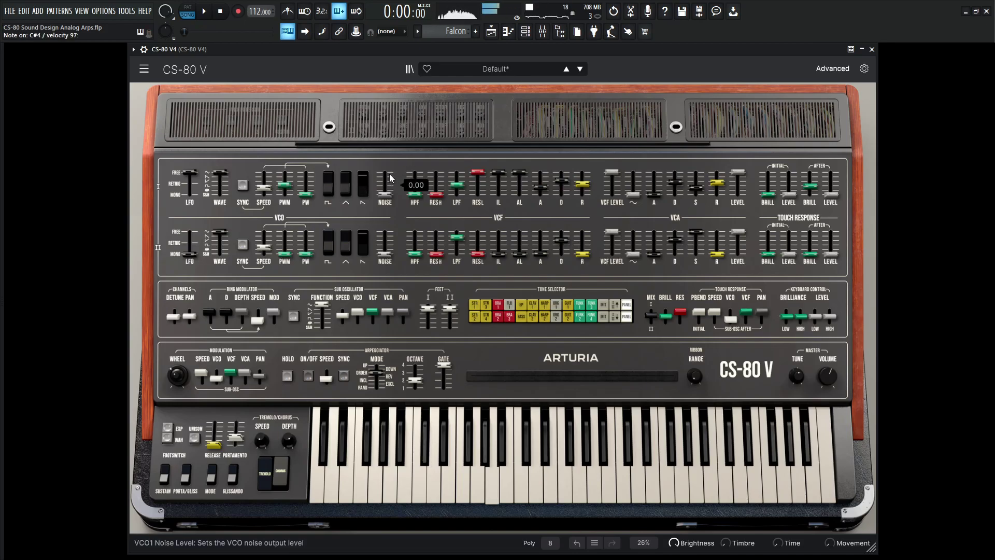
Step: Bypass the built-in reverb, send the CS-80 V mixer track to VVerb at 44 % instead, and play the song
click(824, 70)
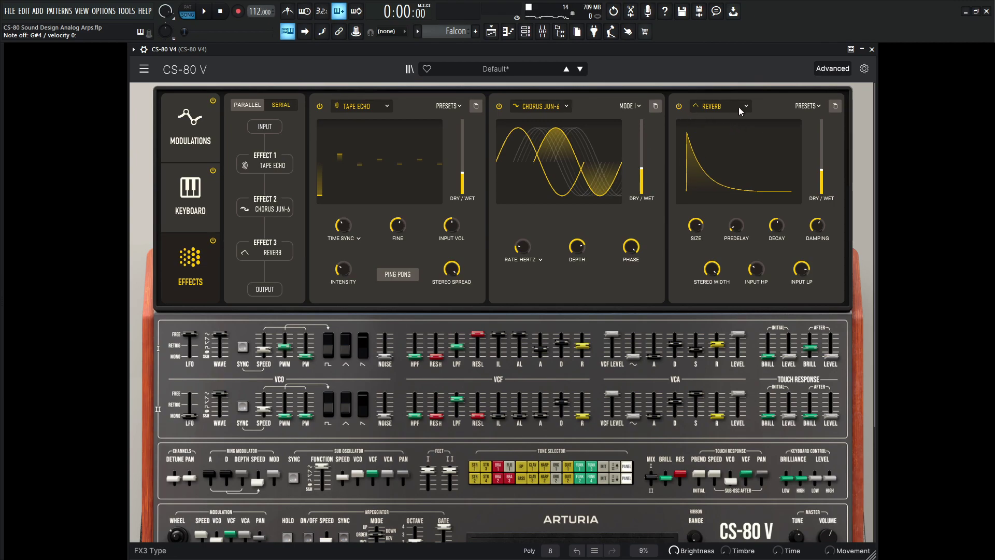
click(680, 107)
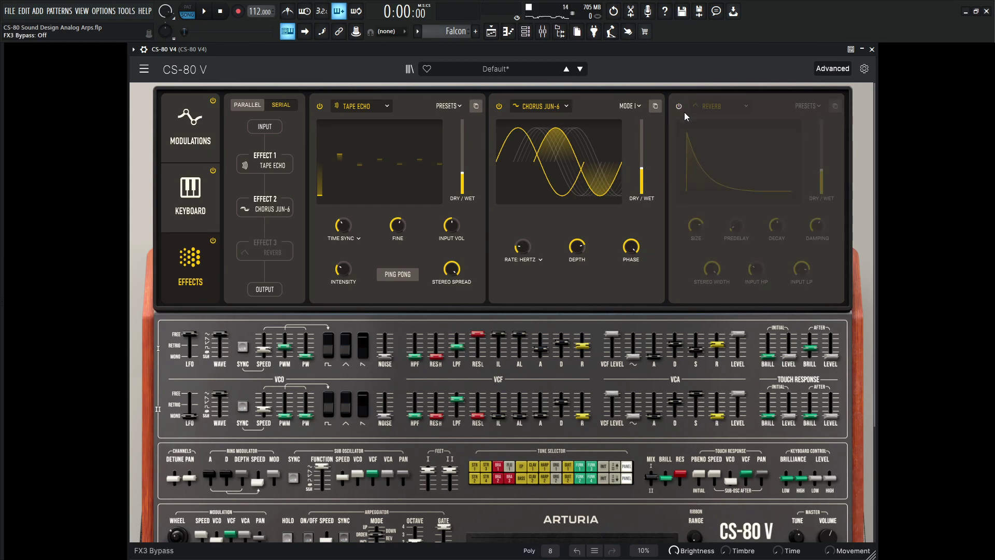
key(F9)
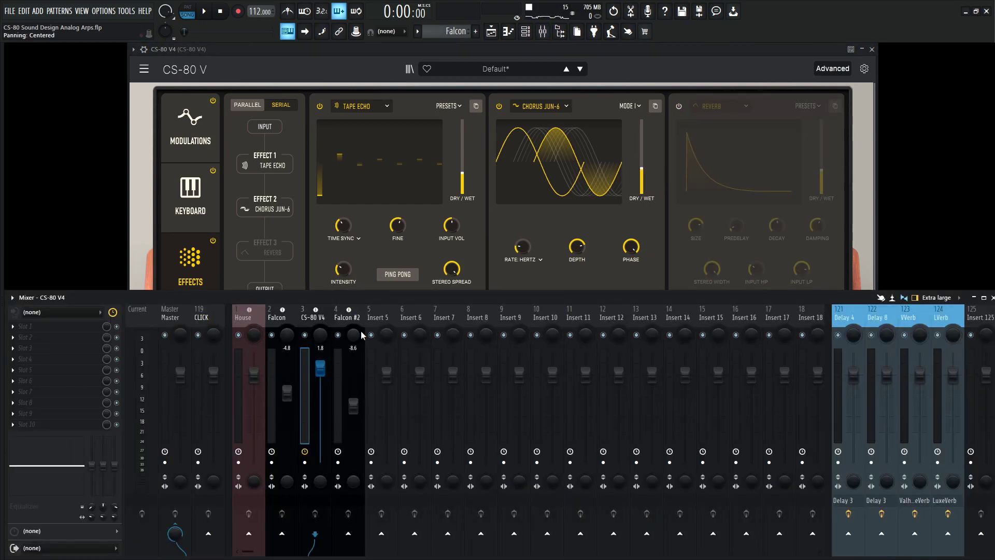
click(917, 538)
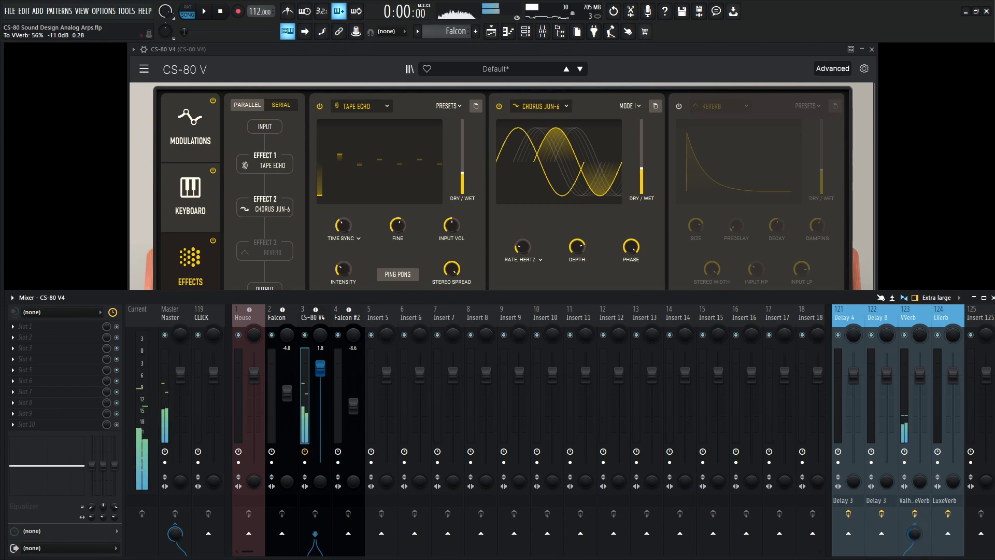
drag(911, 530, 911, 542)
key(space)
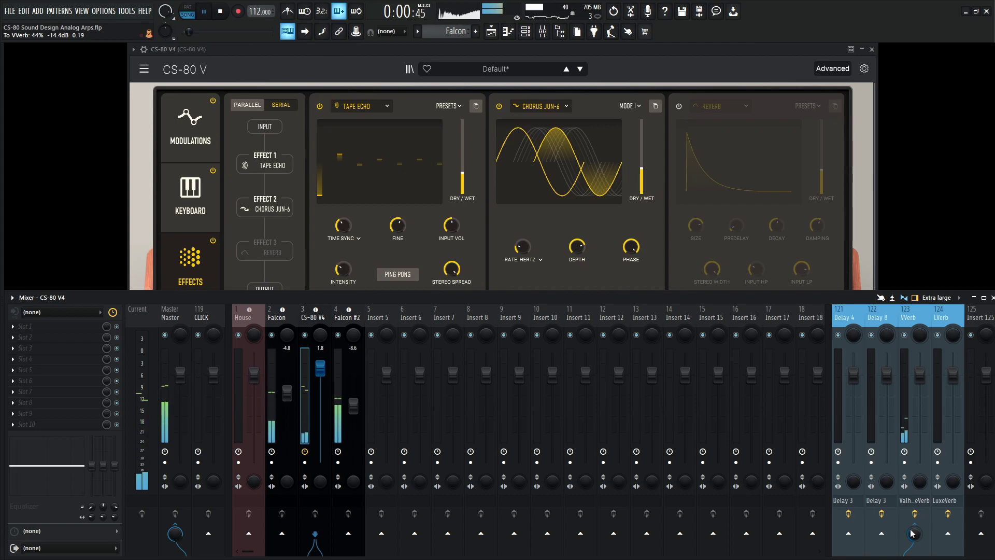
Step: Close the synth's effects section, set the master volume to -6.27 dB and stop playback
click(631, 207)
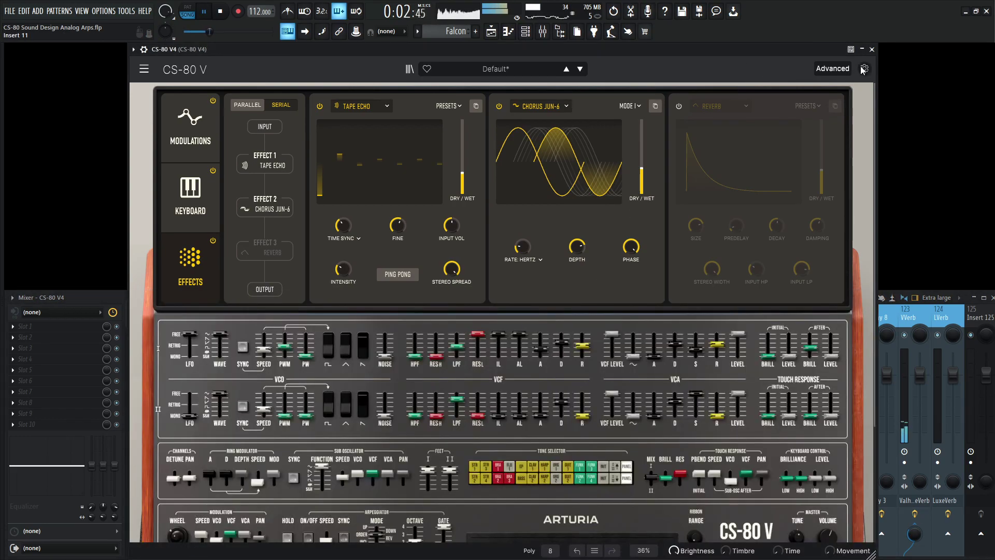
click(832, 69)
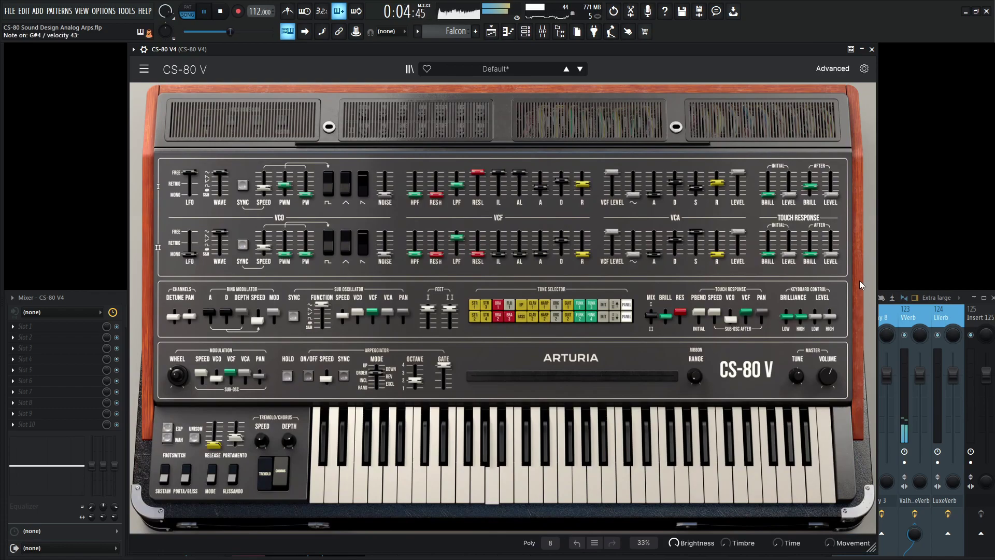
drag(826, 381, 826, 360)
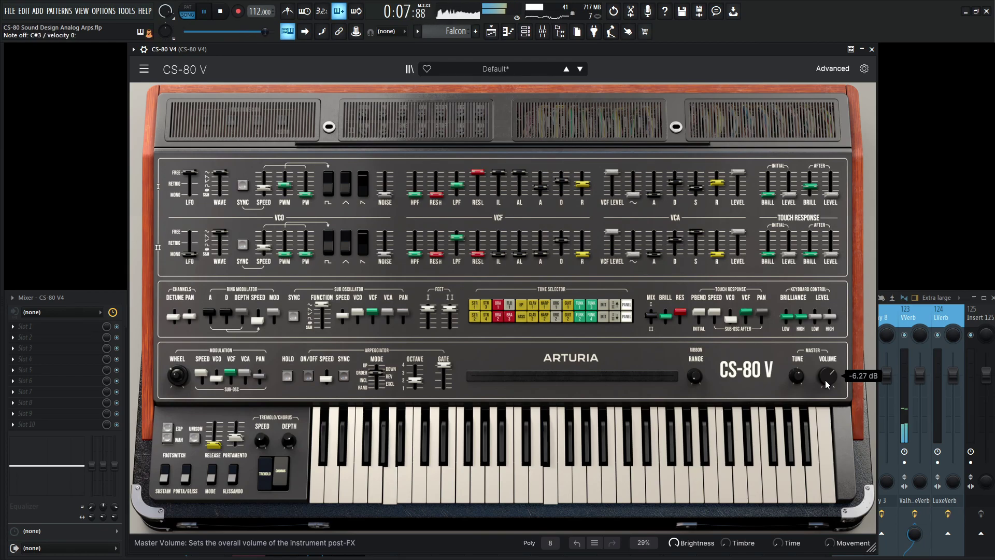
key(space)
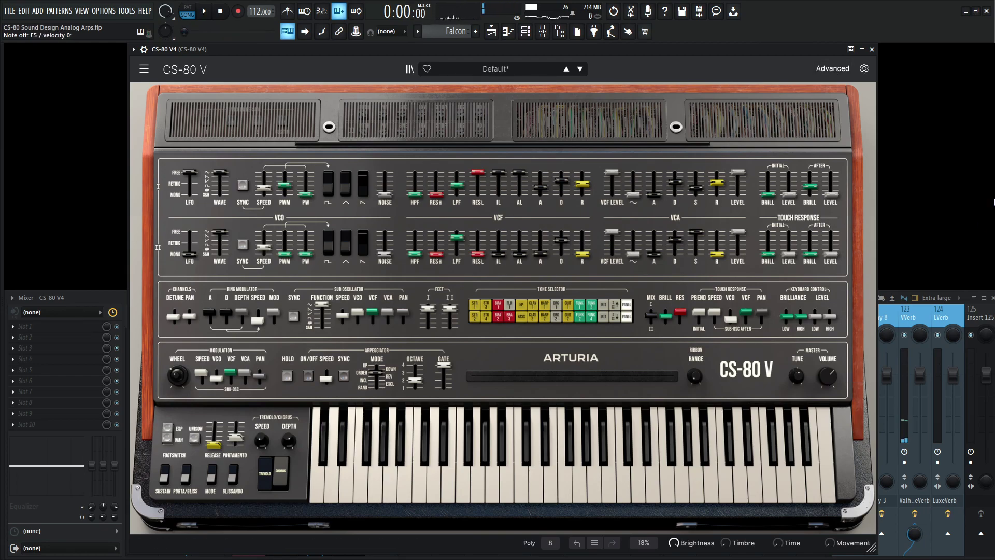
Step: Remove the CS-80 V track's send to VVerb, turn the built-in reverb back on and open the FX 3 effect choices
click(111, 293)
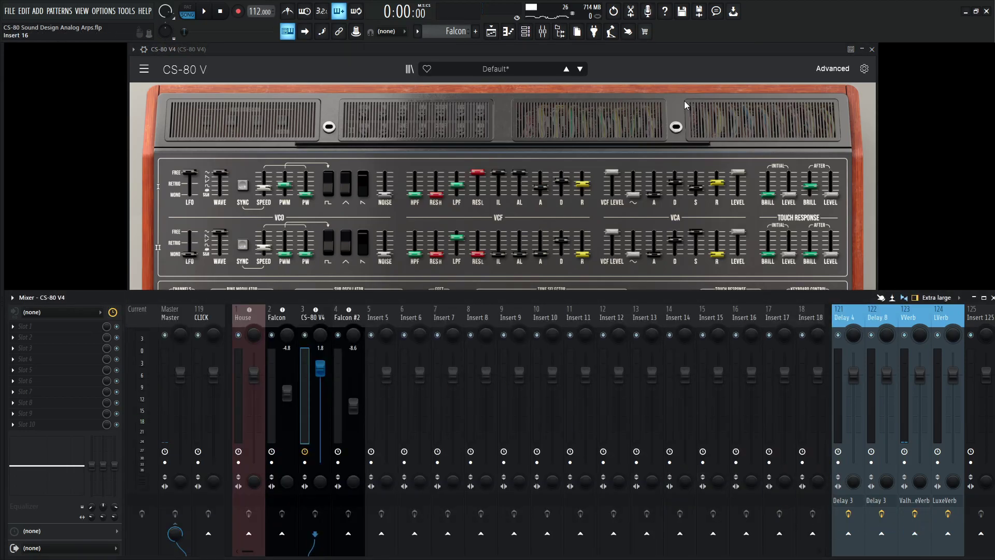
click(823, 73)
click(832, 69)
click(679, 106)
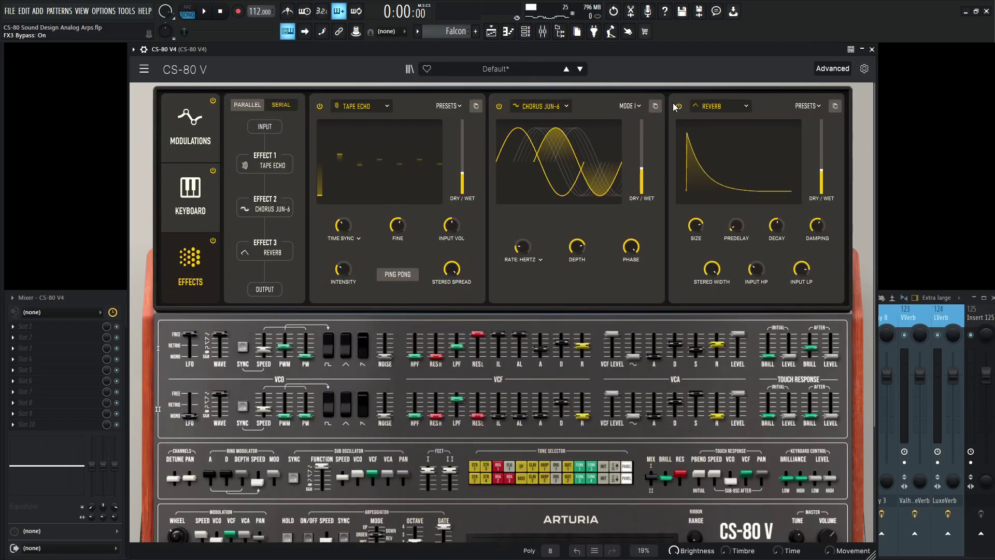
click(742, 104)
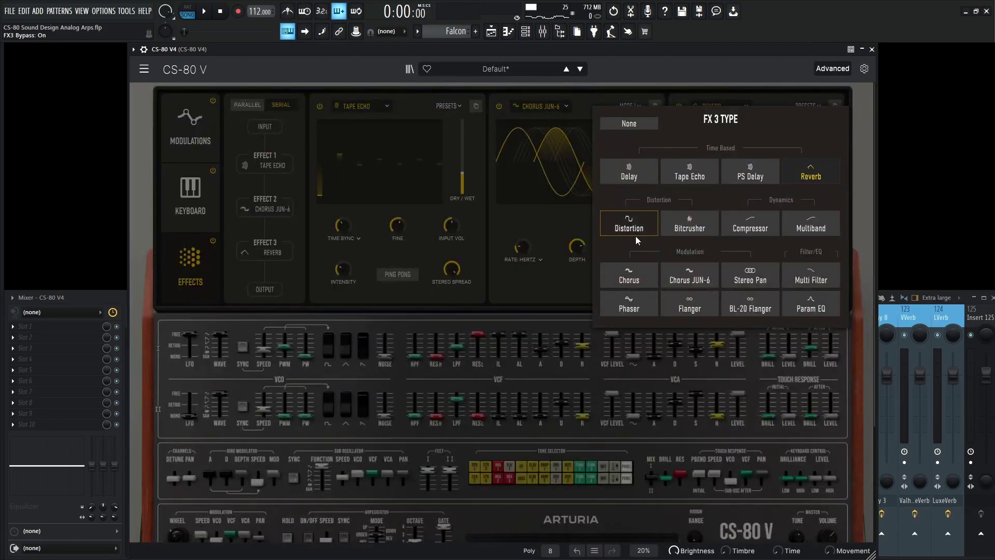